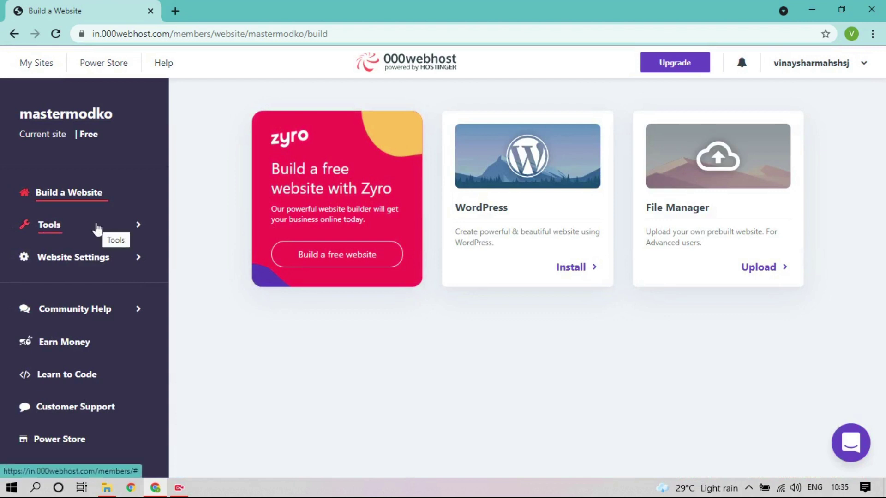
Step: Start a new database in the site's Database Manager and set its username to dragonvipmod
click(97, 229)
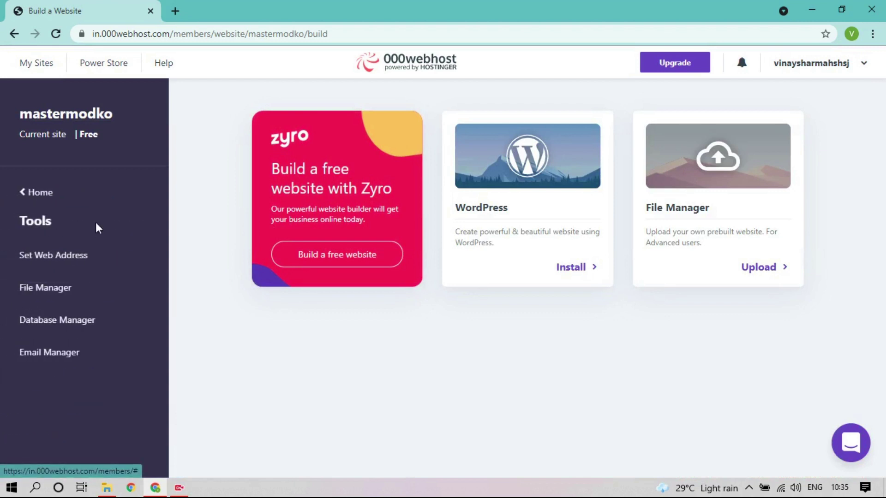
click(53, 325)
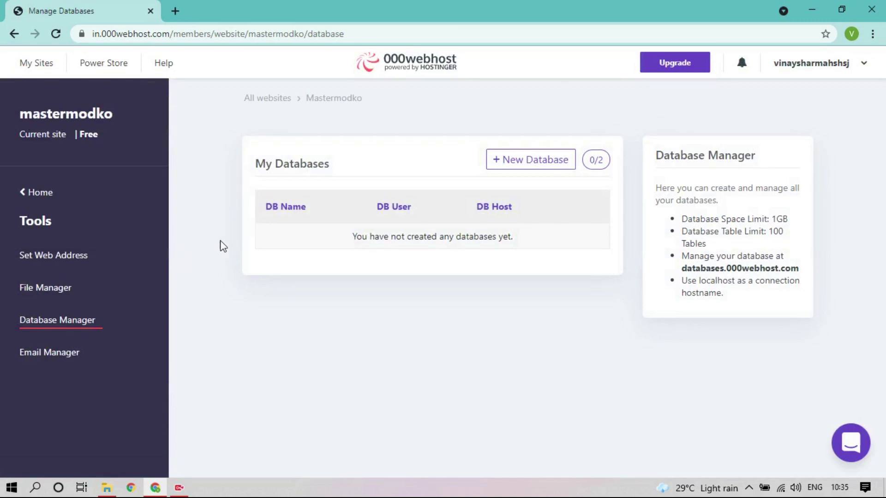
click(517, 159)
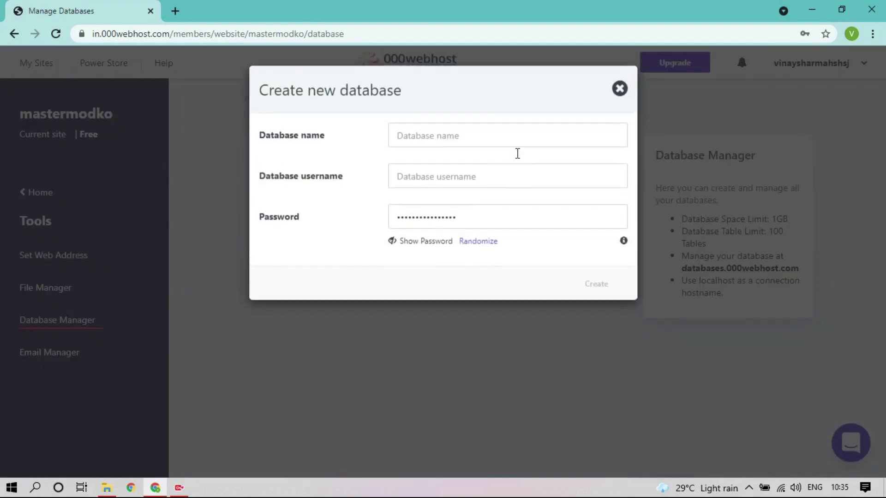
click(473, 171)
text(master)
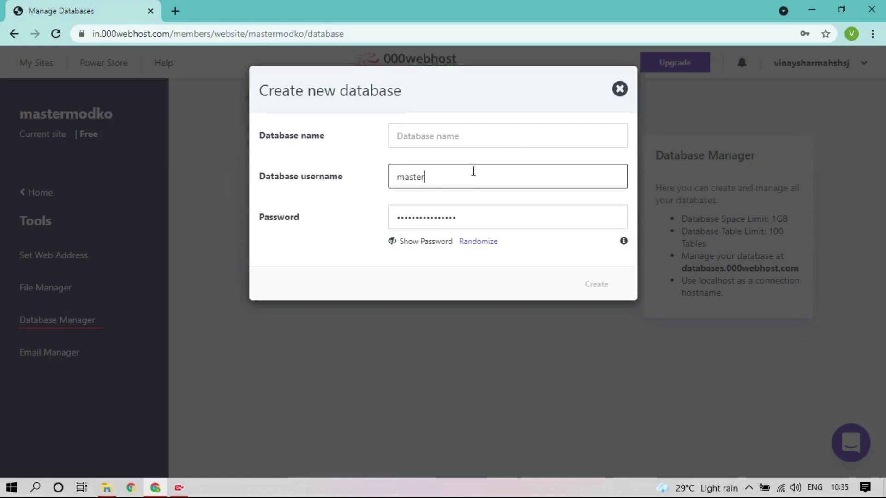
key(BackSpace)
key(BackSpace)
key(BackSpace)
key(BackSpace)
key(BackSpace)
text(d)
text(ragonvipm)
Step: Create the database with the name dragonvip and save its login in the browser
click(464, 133)
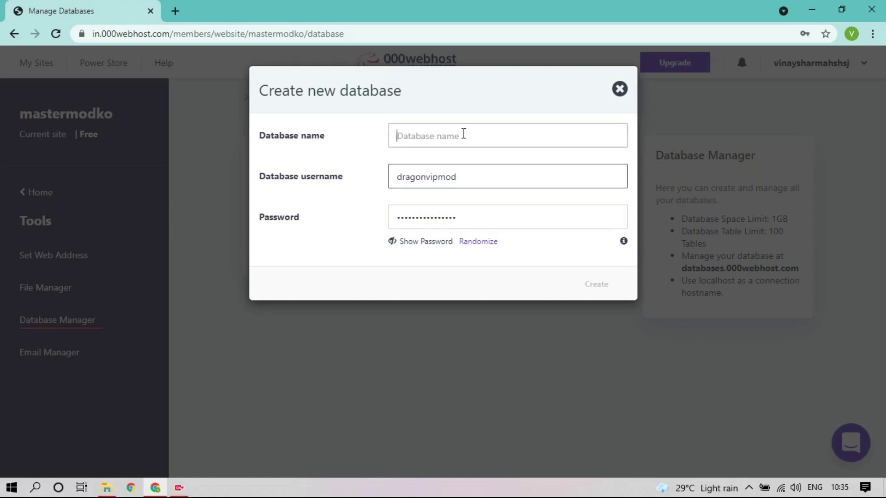
text(dragonvip)
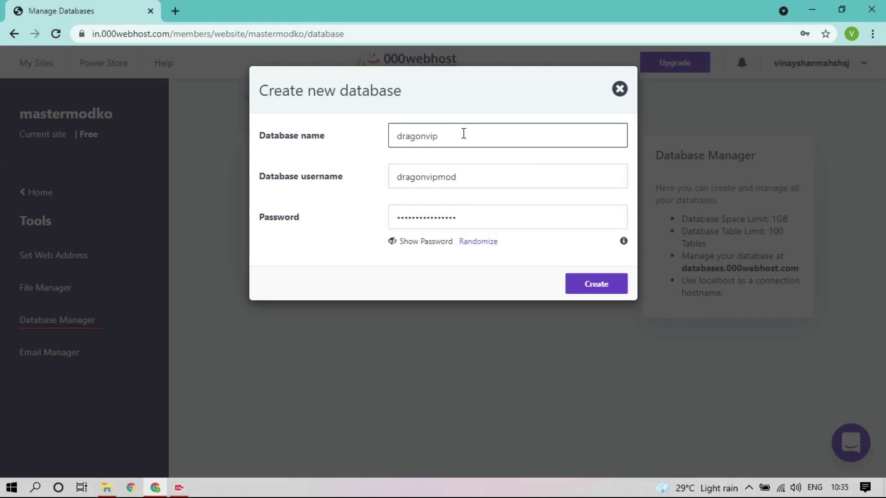
text(mod)
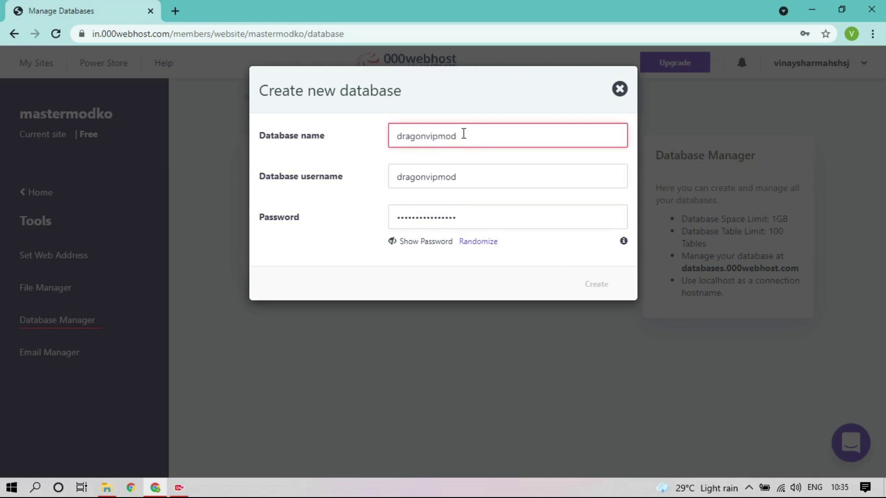
key(BackSpace)
key(BackSpace)
key(BackSpace)
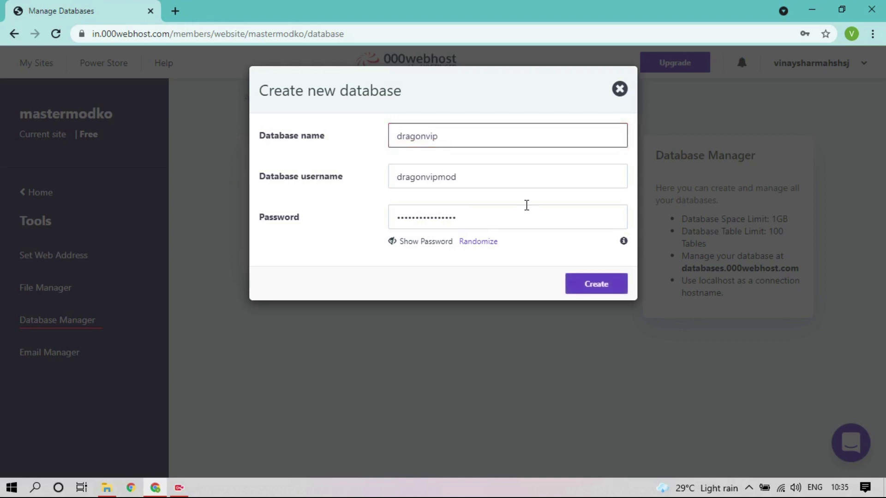
click(598, 287)
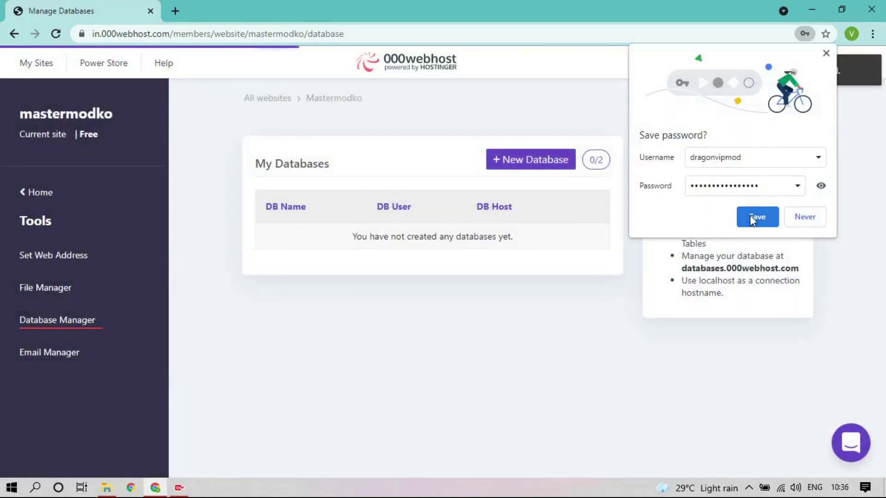
click(749, 215)
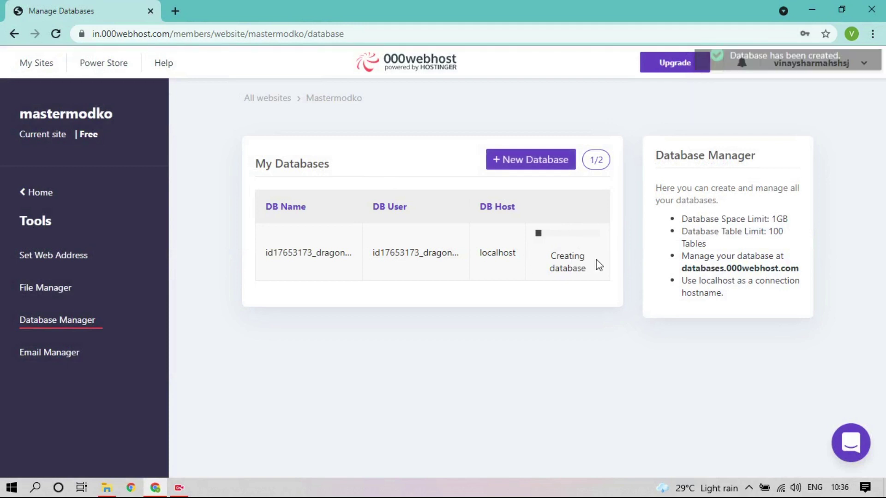
Step: Open the public_html folder in the website's file manager
click(21, 191)
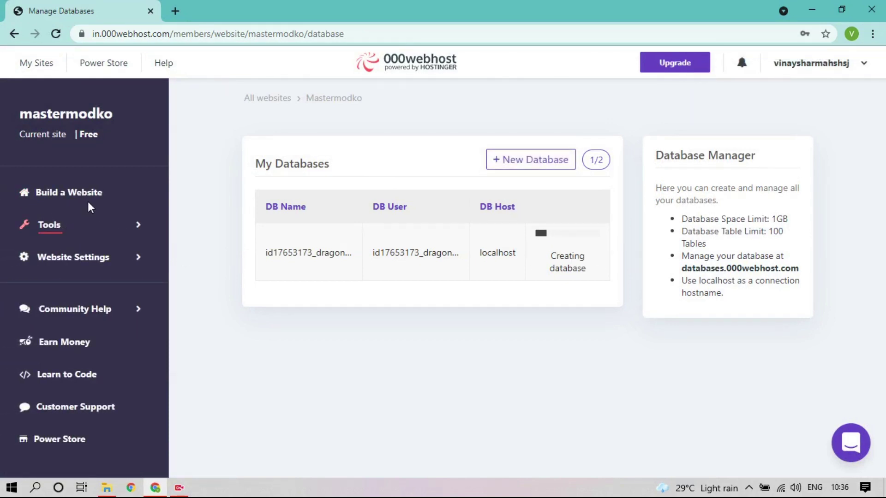
click(76, 225)
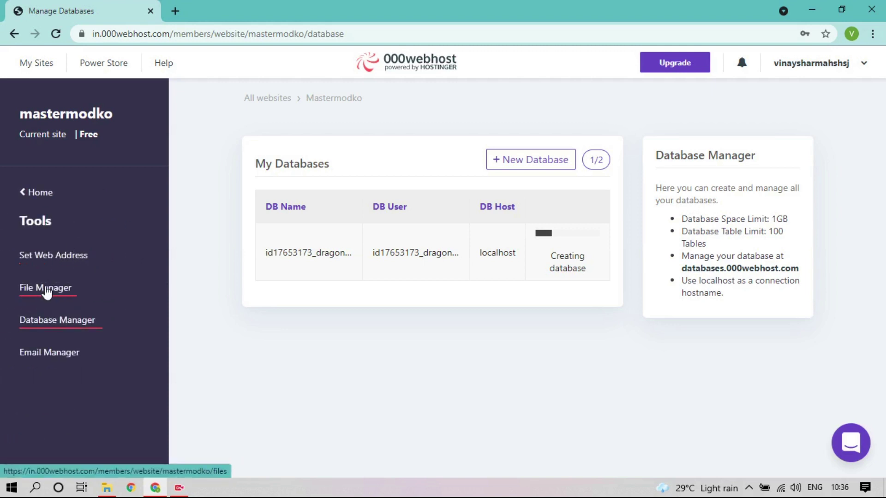
click(46, 291)
click(489, 277)
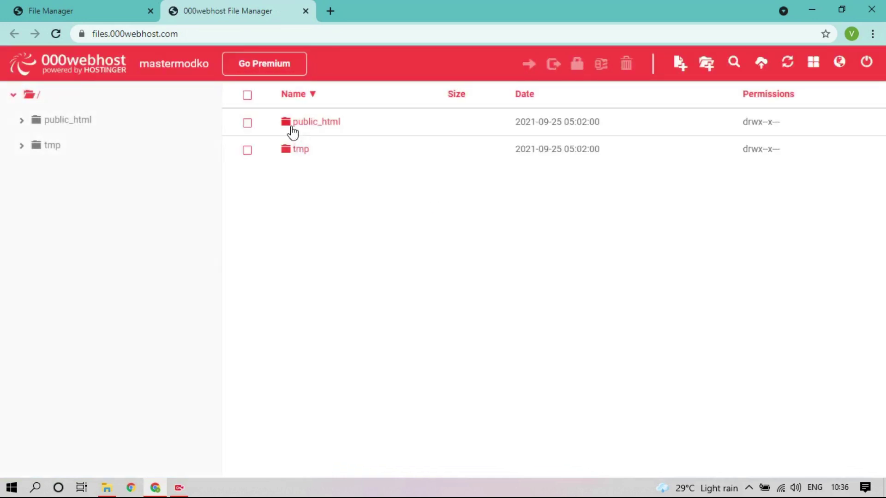
double_click(292, 132)
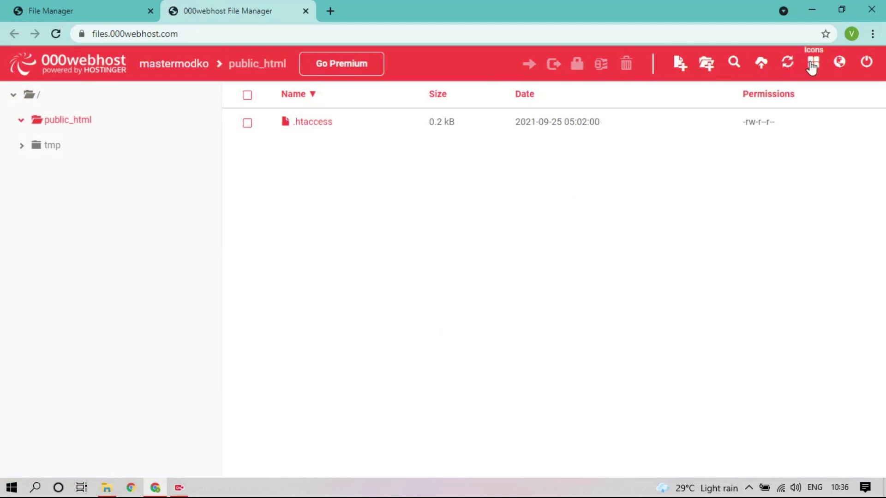
Step: Upload Server.zip and unzipper.php from the Single Key Php Server folder to public_html
click(761, 64)
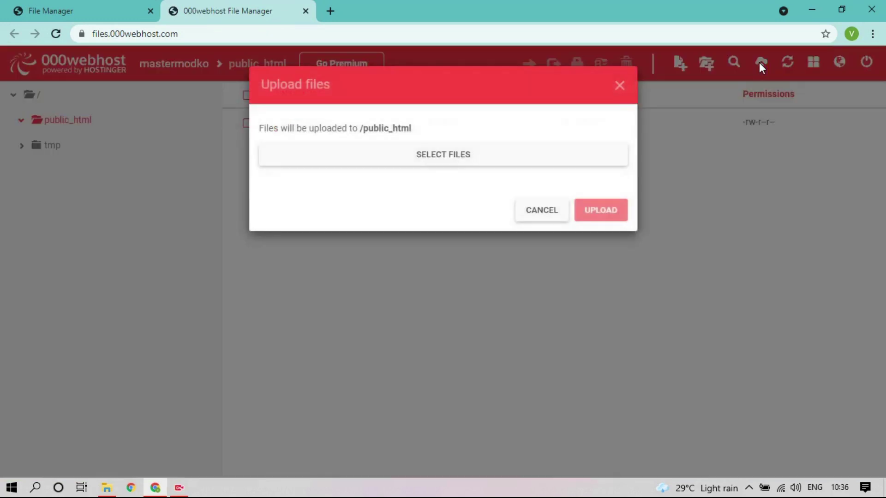
click(470, 150)
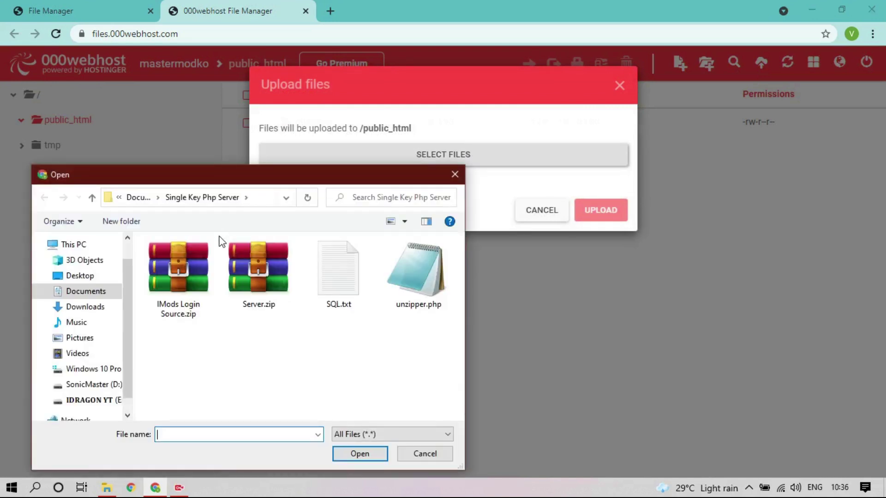
click(251, 274)
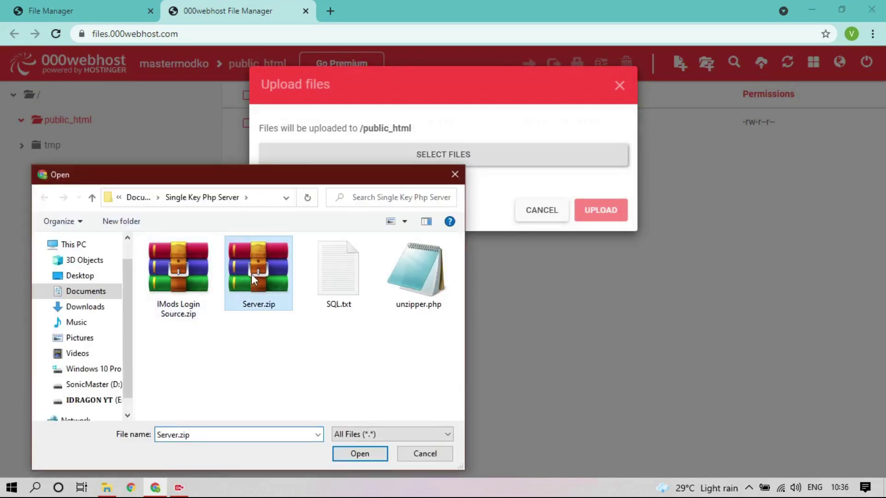
click(348, 459)
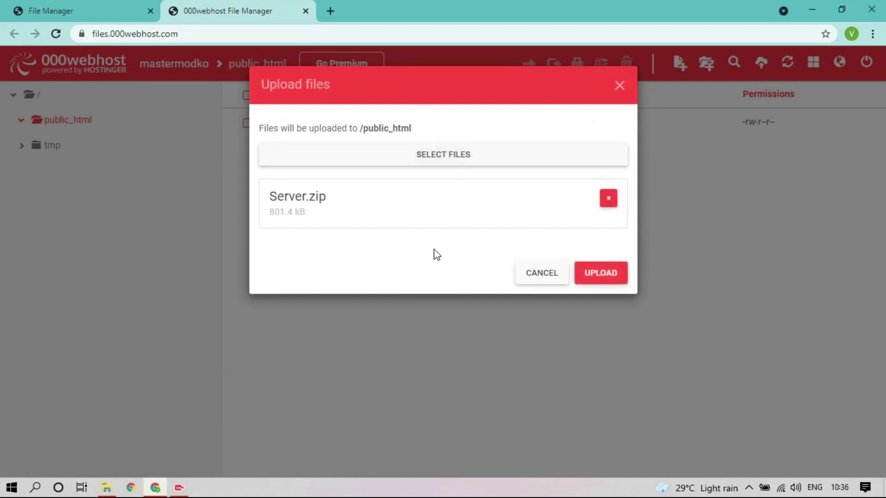
click(471, 159)
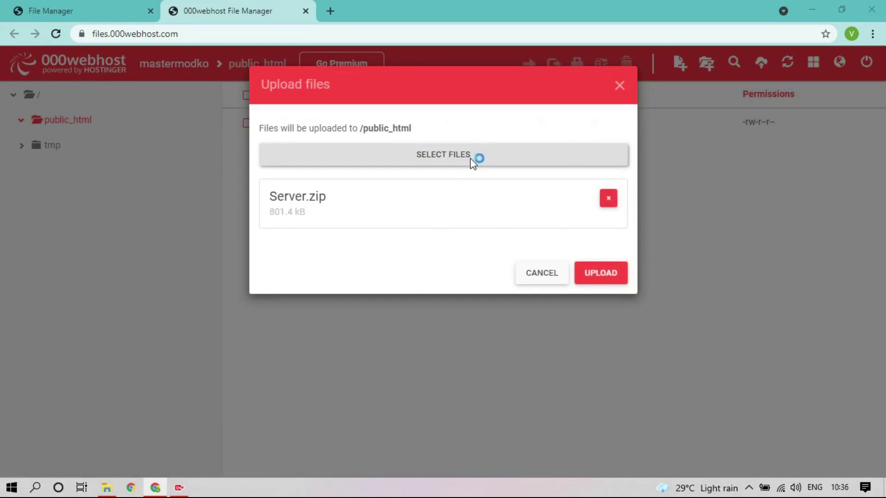
click(407, 295)
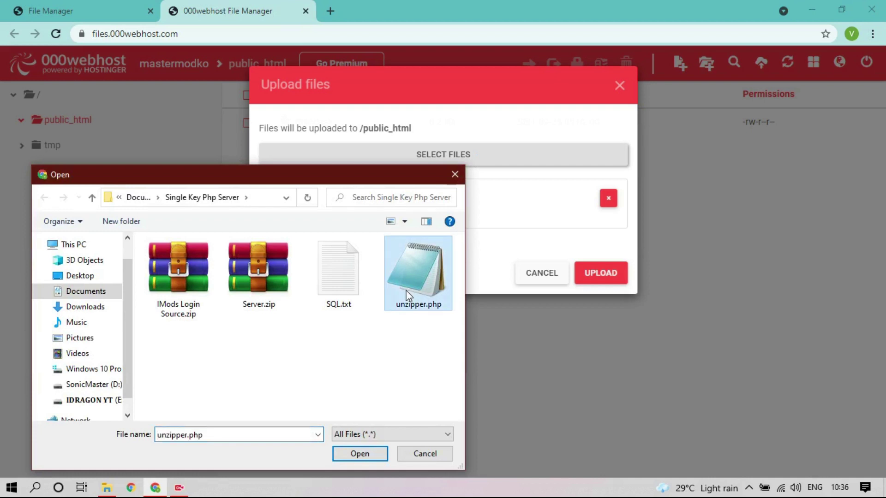
click(354, 455)
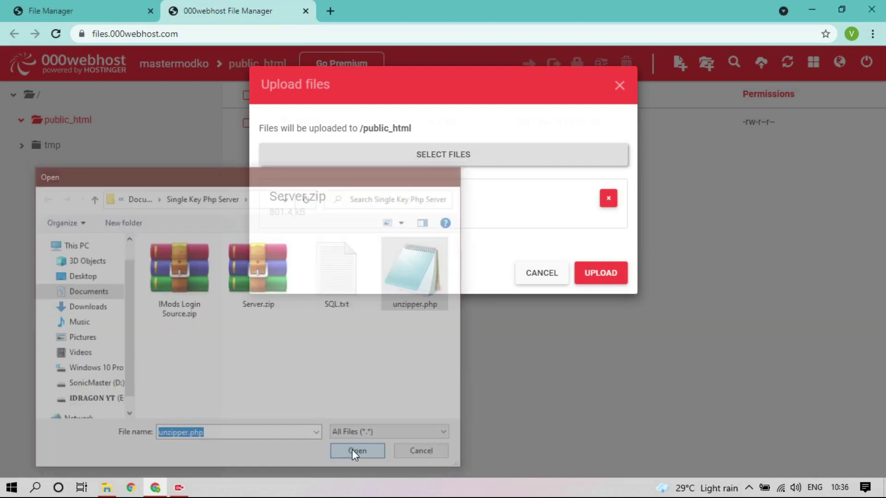
click(594, 324)
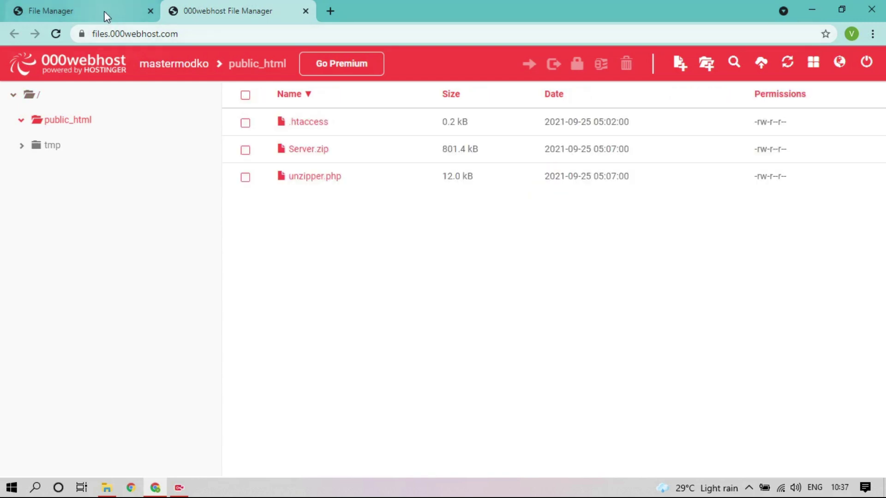
Step: Copy the website's address from the general website settings of mastermodko
click(105, 13)
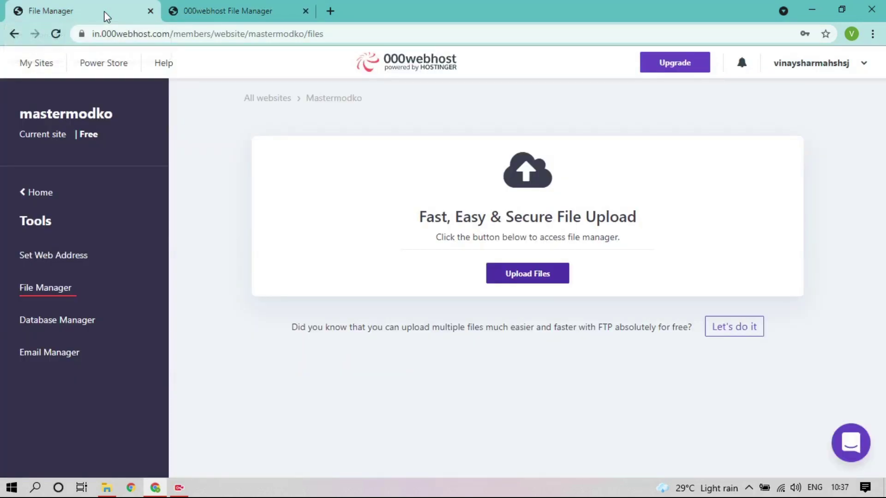
click(28, 196)
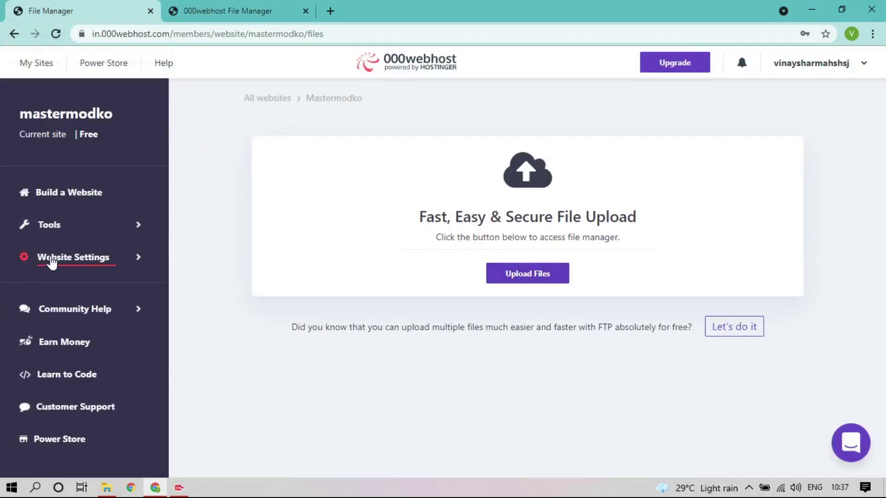
click(52, 261)
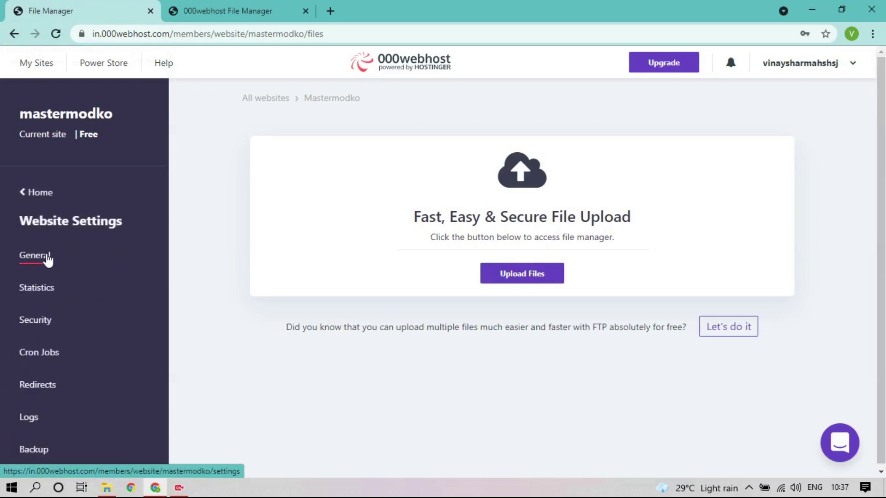
click(48, 259)
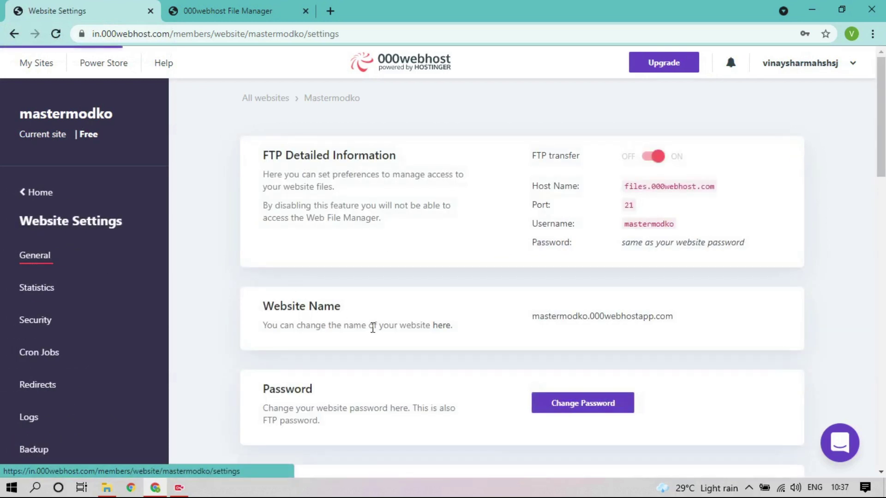
drag(528, 318, 672, 318)
right_click(672, 318)
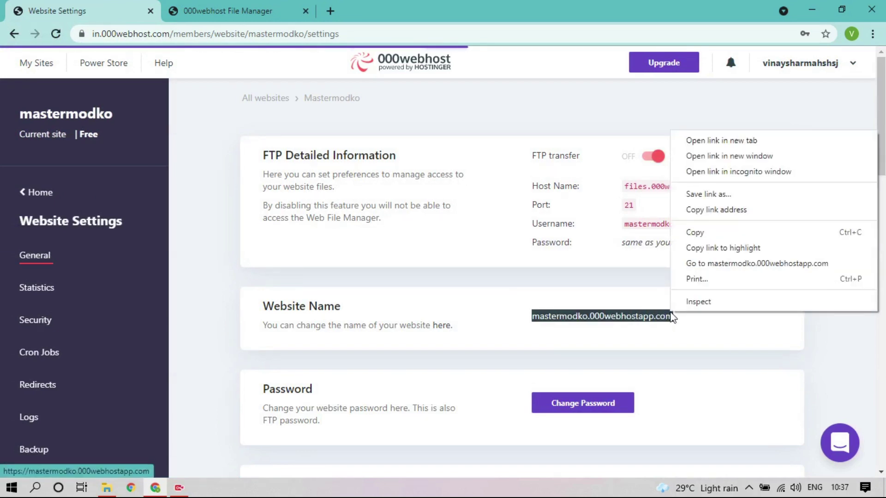
click(698, 232)
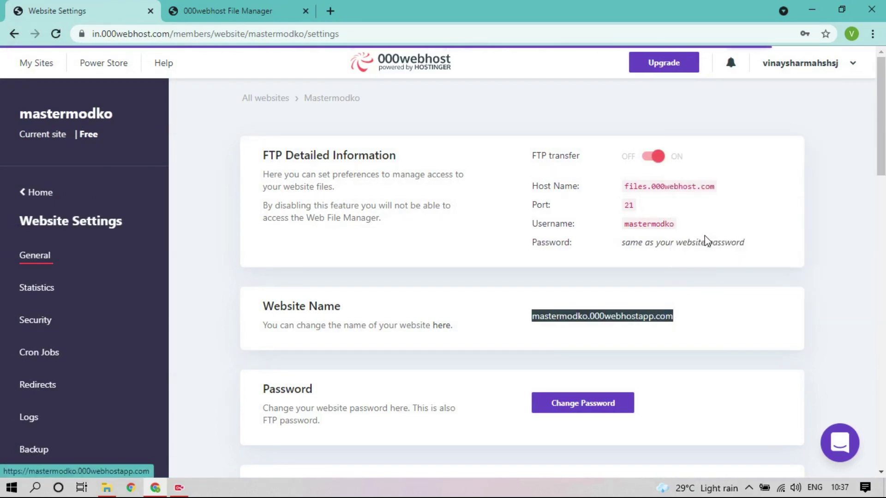
Step: Open mastermodko.000webhostapp.com/unzipper.php in a new browser tab, extract Server.zip into the current directory and close the tab
click(332, 9)
click(306, 29)
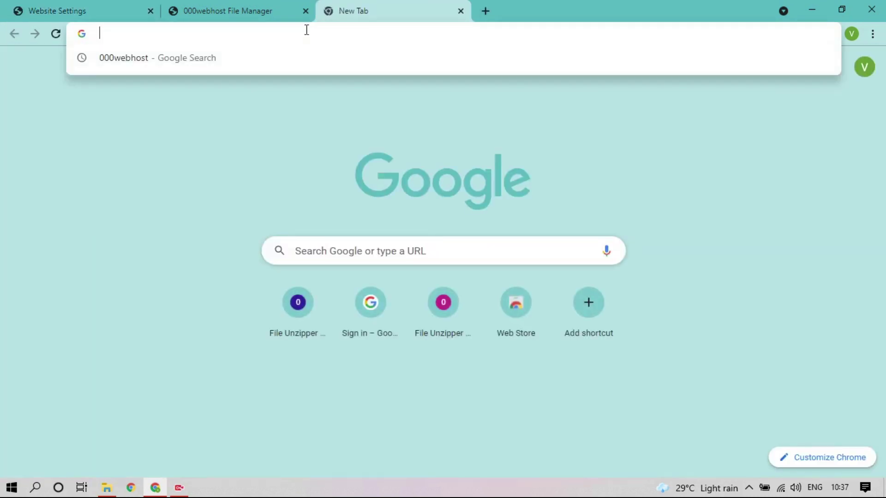
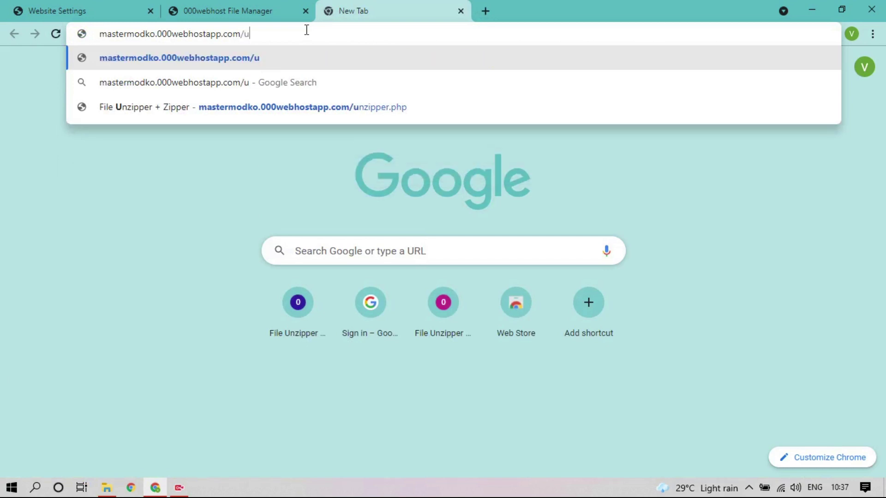
key(BackSpace)
text(nz)
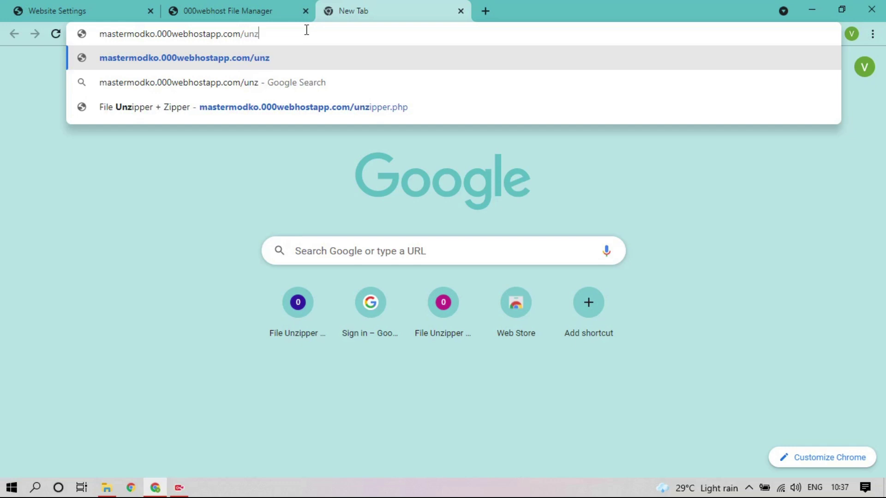
text(ipper.php)
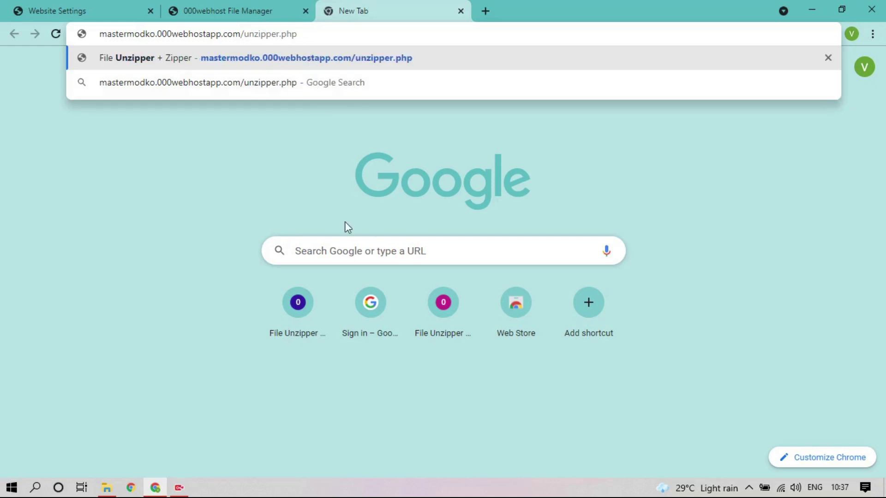
key(Return)
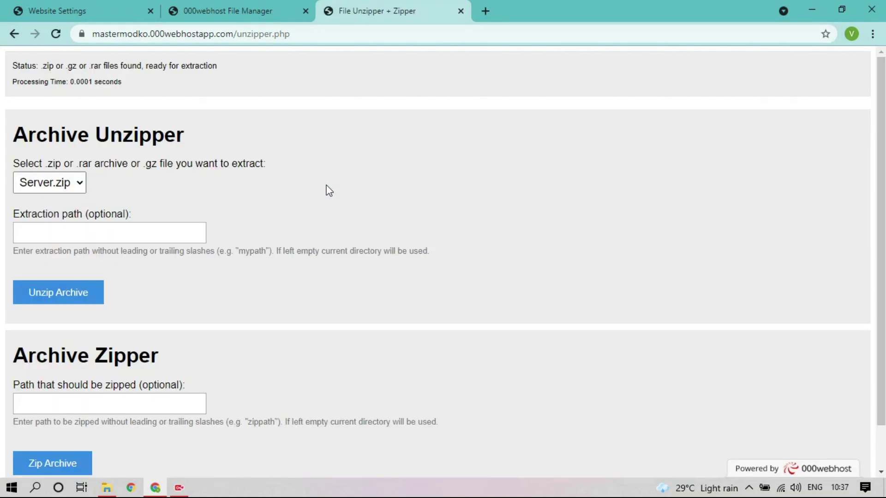
click(65, 291)
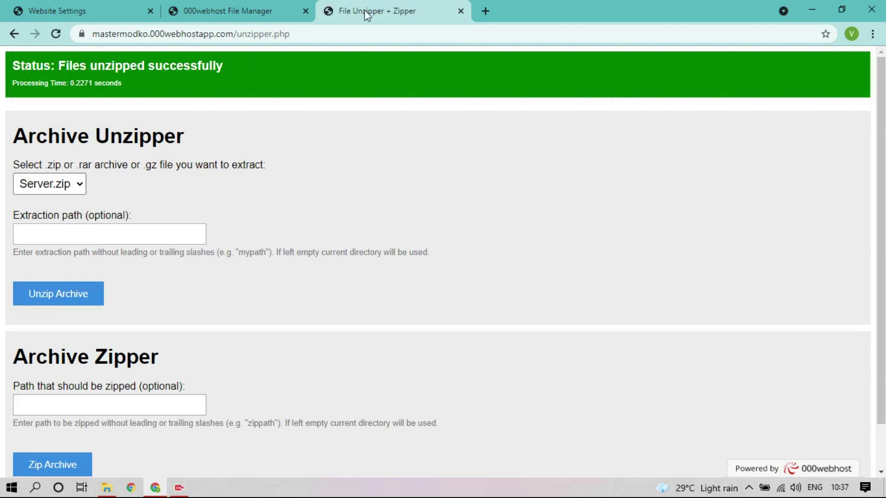
click(460, 11)
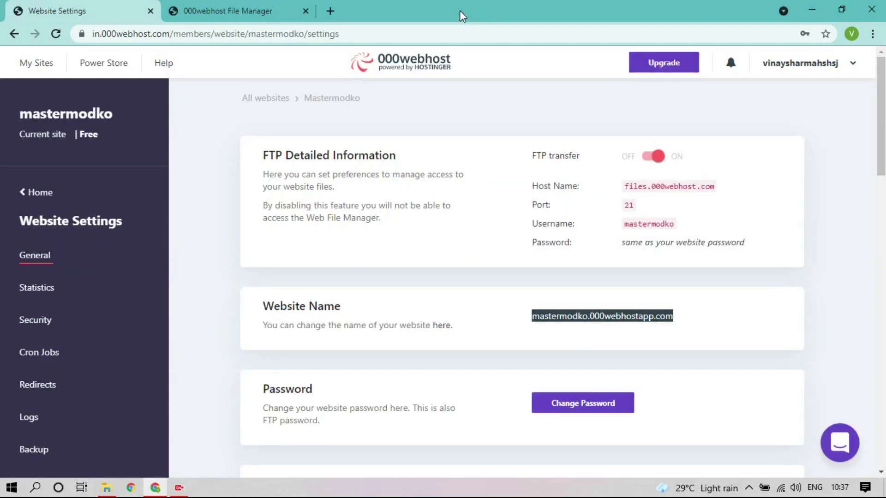
Step: Delete .htaccess, Server.zip and unzipper.php from the public_html folder in the file manager
click(231, 9)
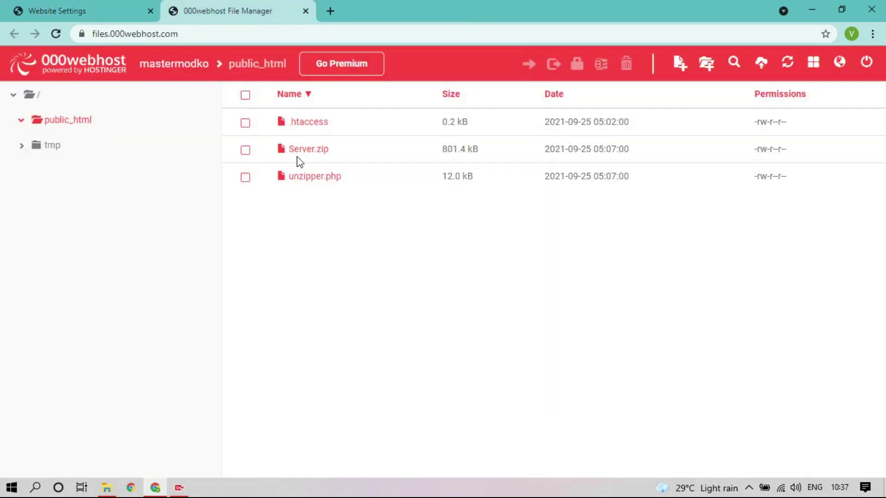
click(245, 124)
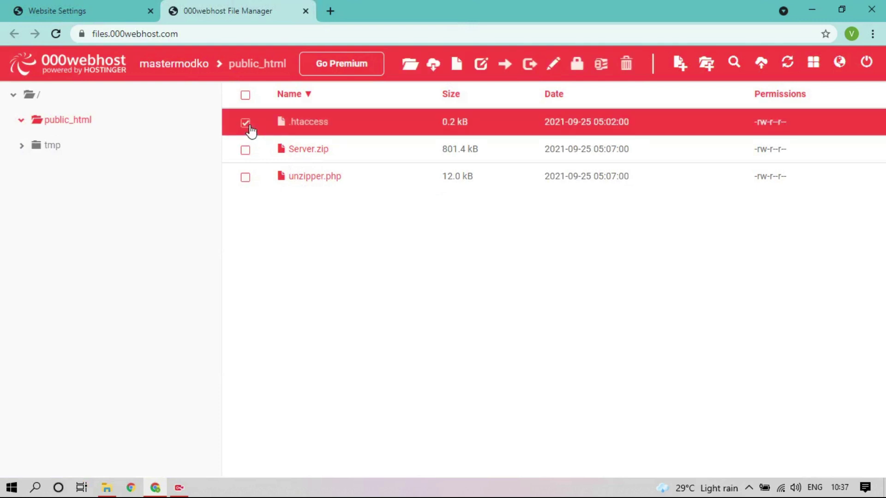
click(246, 151)
click(246, 178)
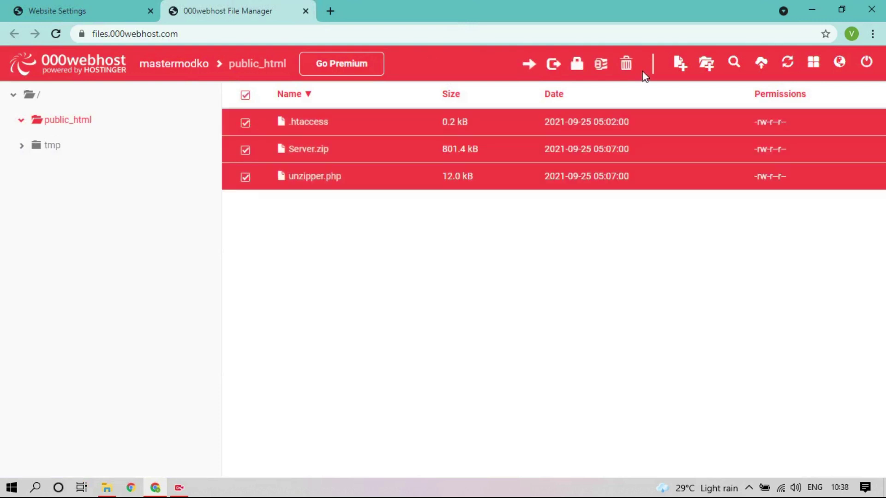
click(626, 65)
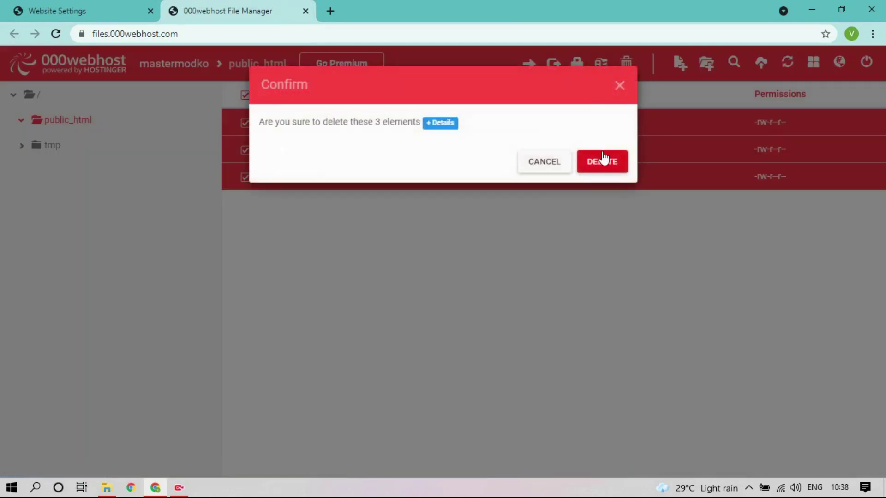
click(602, 157)
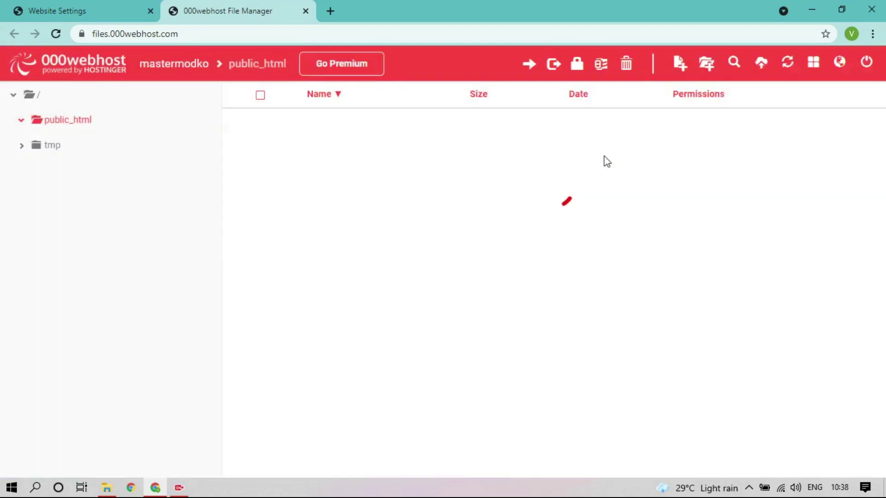
scroll(371, 256, down, 8)
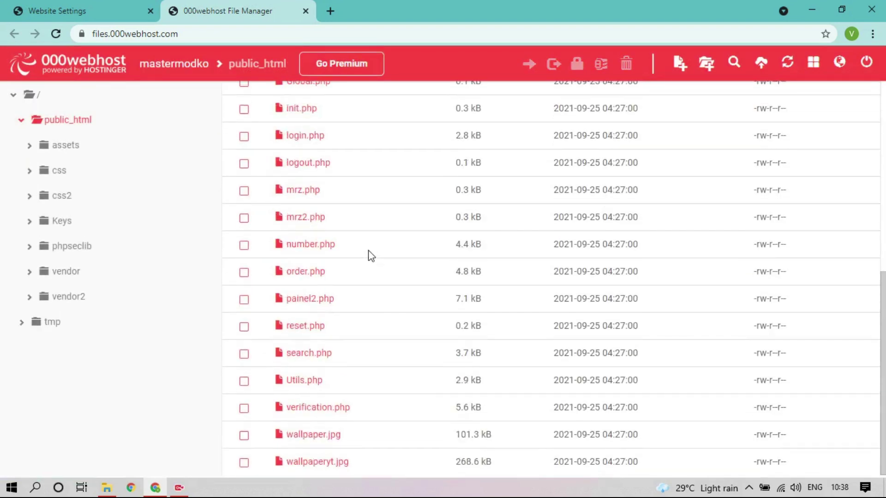
Step: Open the Database Manager among the tools of the mastermodko website
click(123, 5)
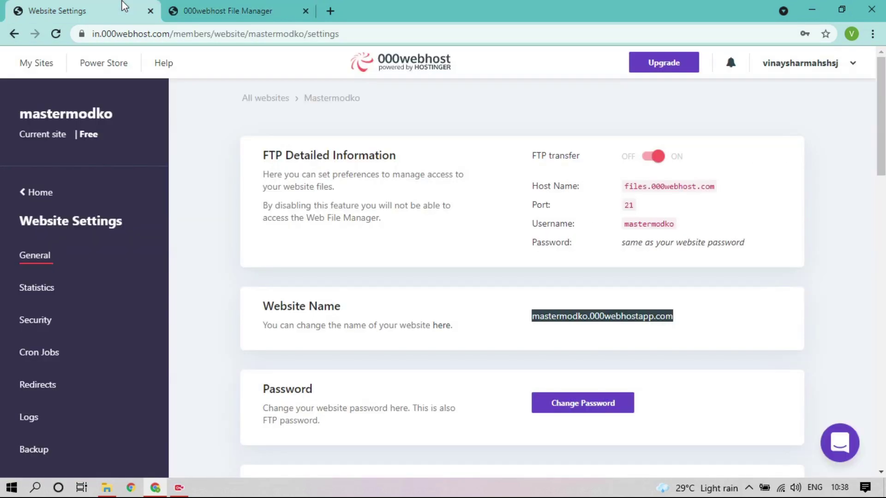
click(26, 192)
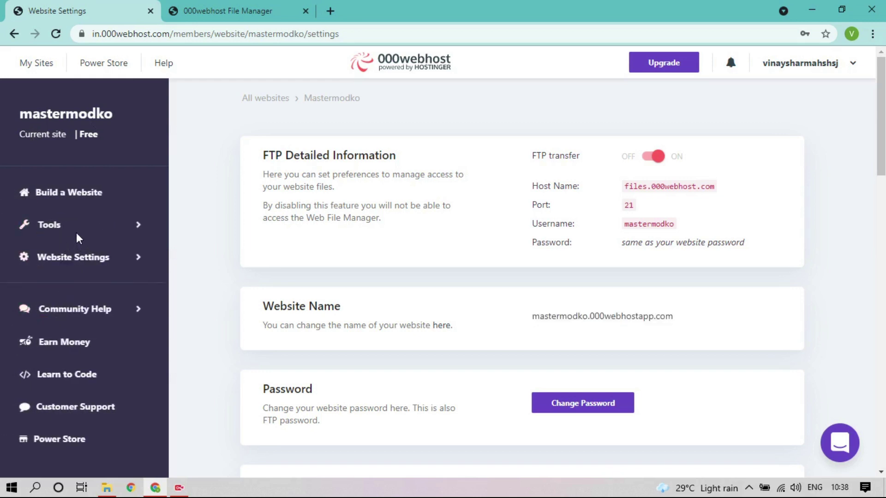
click(65, 229)
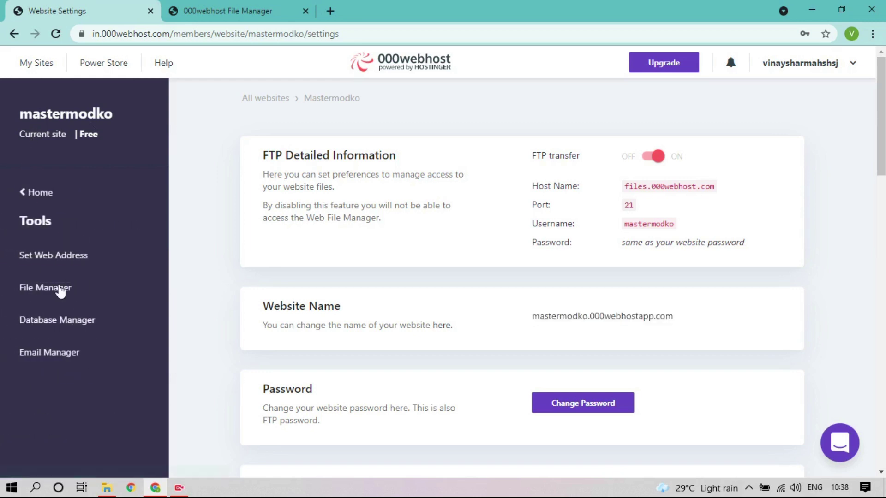
click(57, 329)
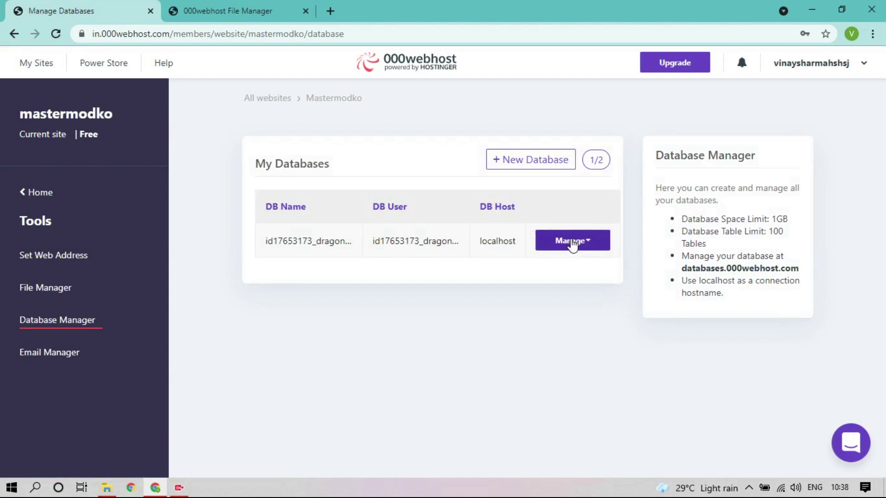
Step: Open the password change for the existing database, reveal the generated new password and copy it
click(560, 240)
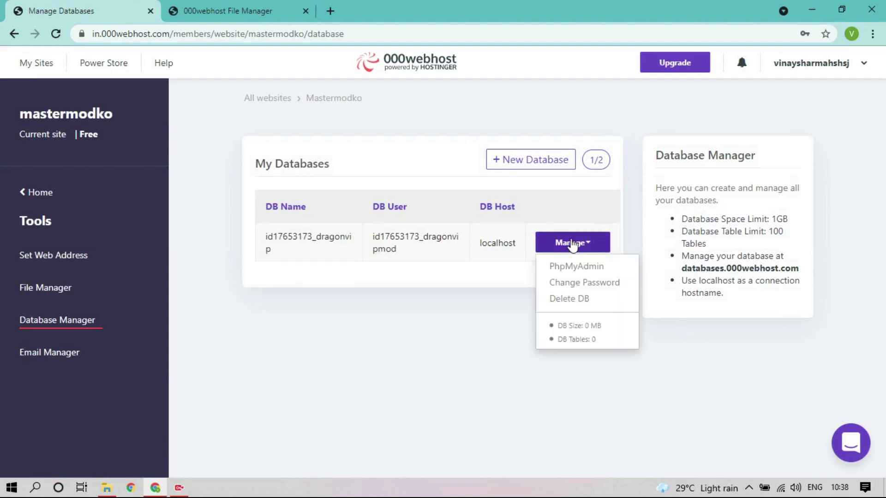
click(577, 283)
click(412, 162)
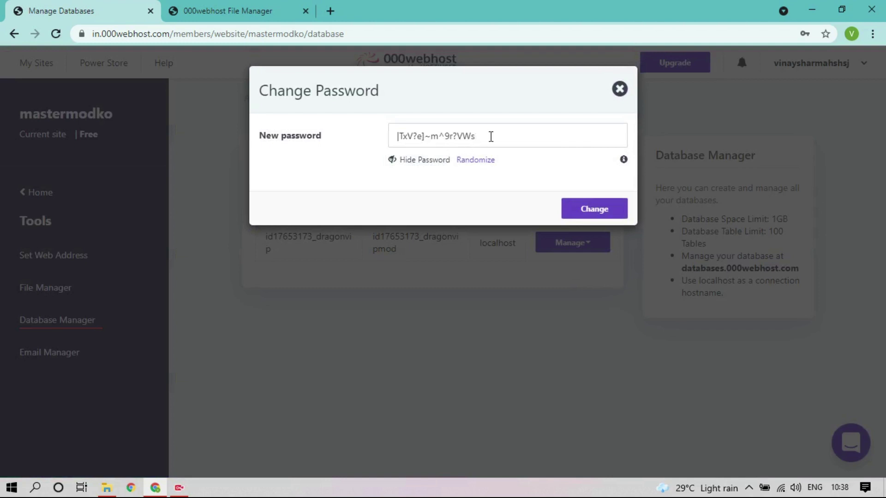
drag(493, 136, 423, 129)
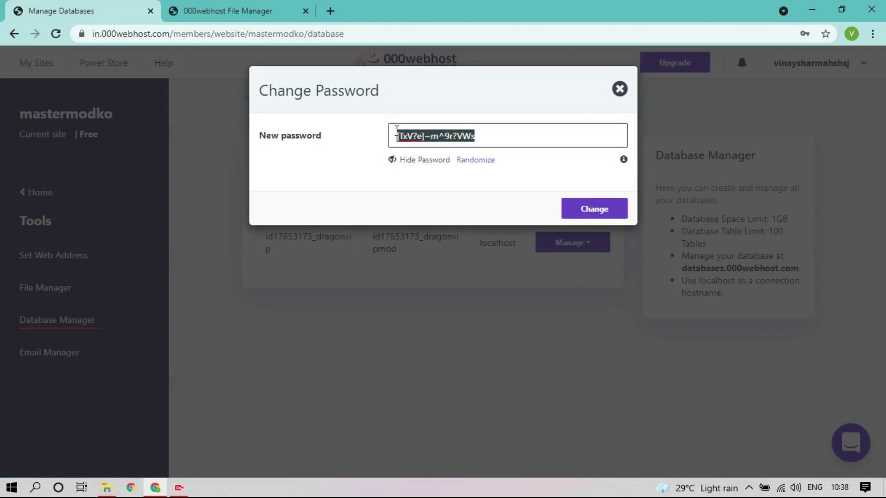
right_click(397, 132)
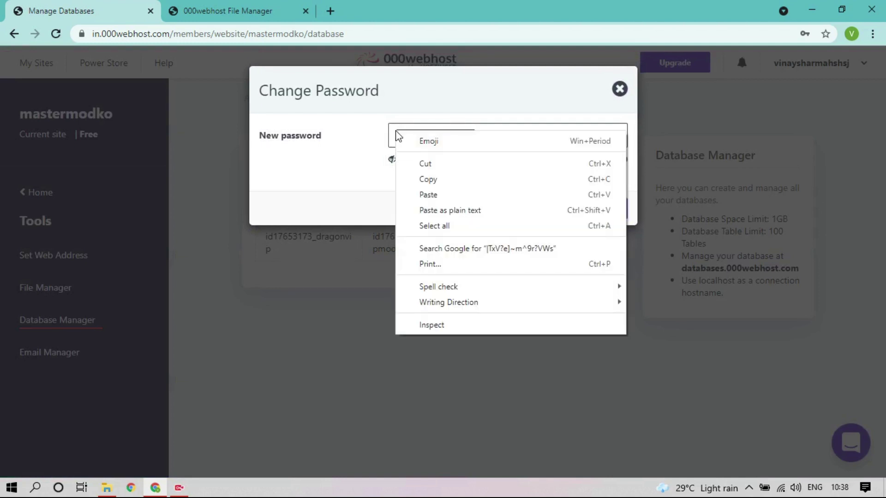
click(430, 180)
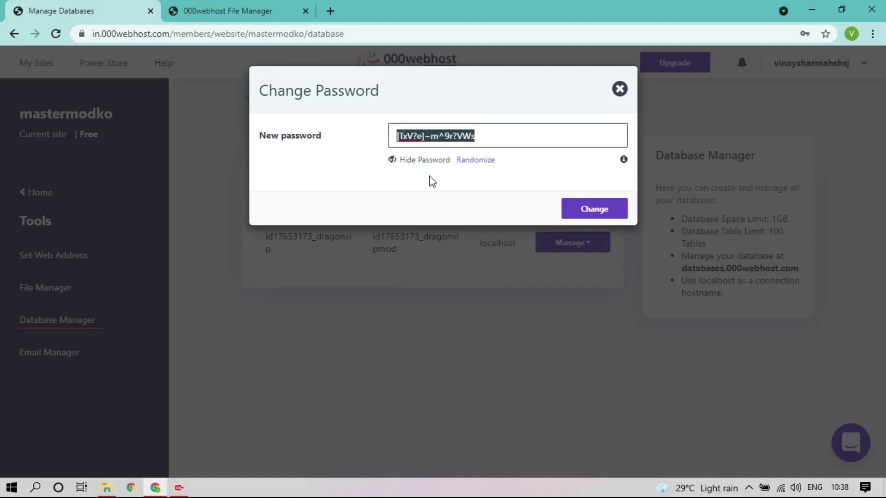
Step: Open public_html/DB.php for editing and replace the password in the mysqli connection line with the copied database password
click(264, 6)
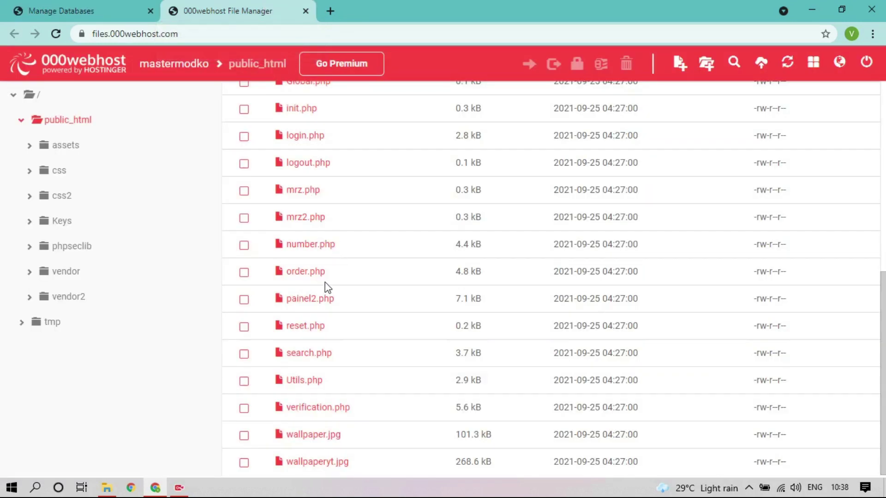
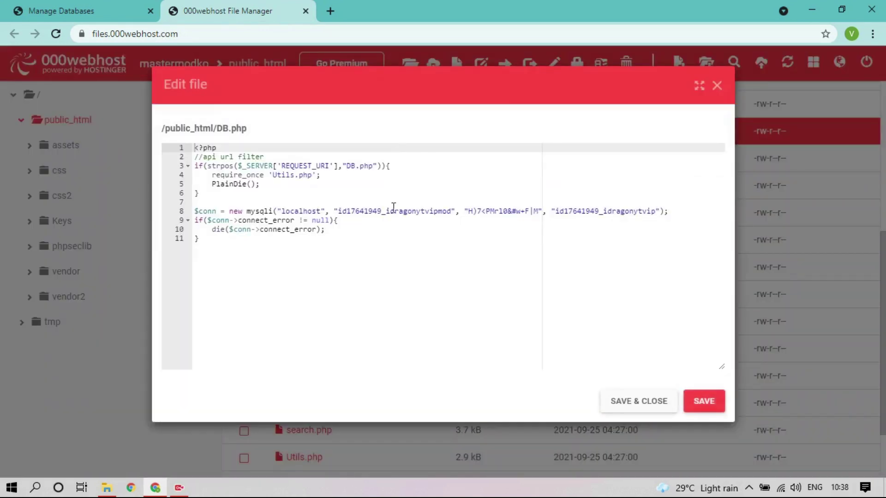
drag(468, 211, 538, 211)
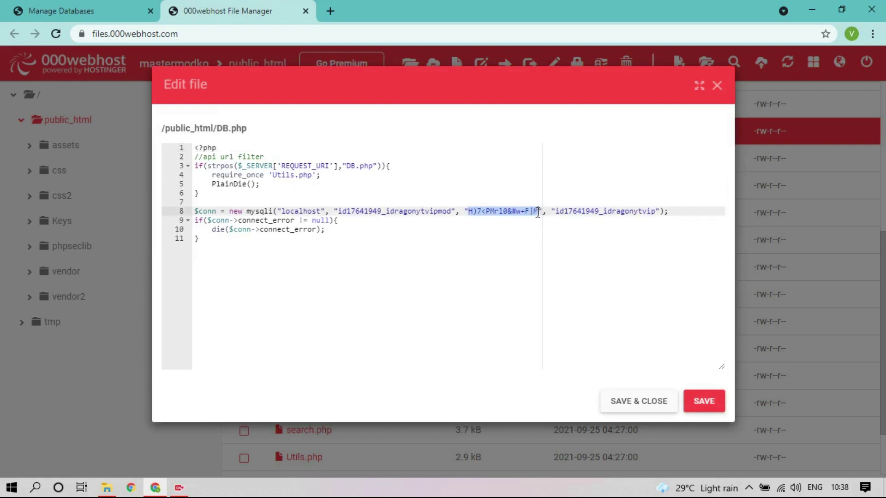
right_click(538, 212)
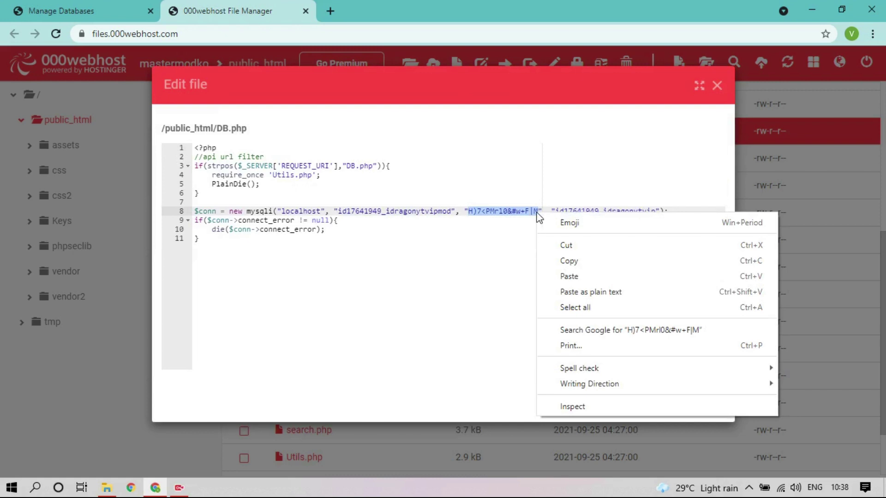
click(570, 277)
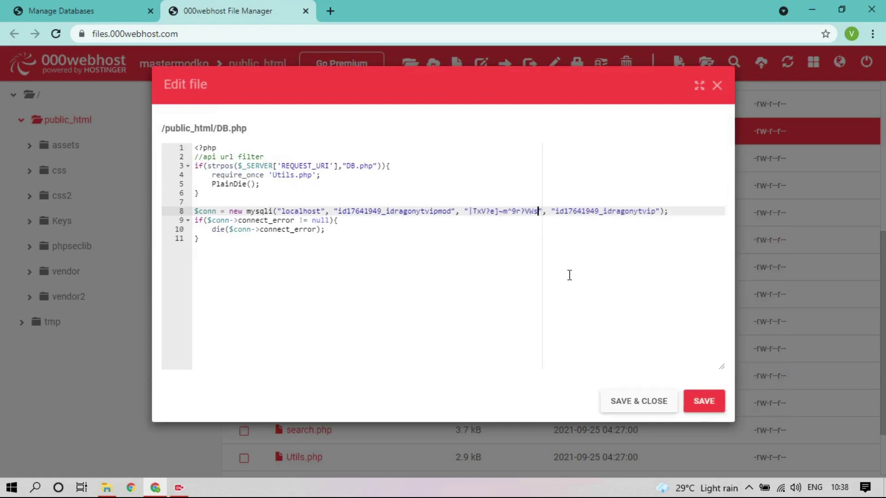
Step: Apply the new database password in the database manager and update the login saved in the browser
click(126, 6)
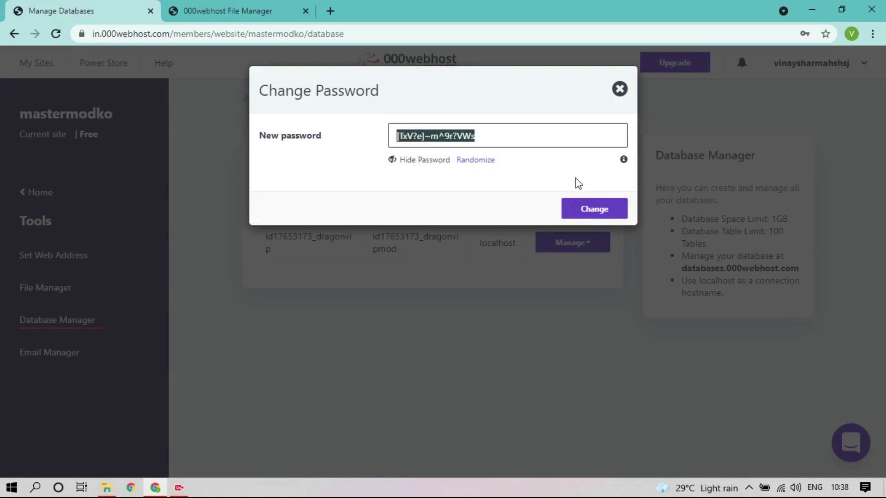
click(576, 206)
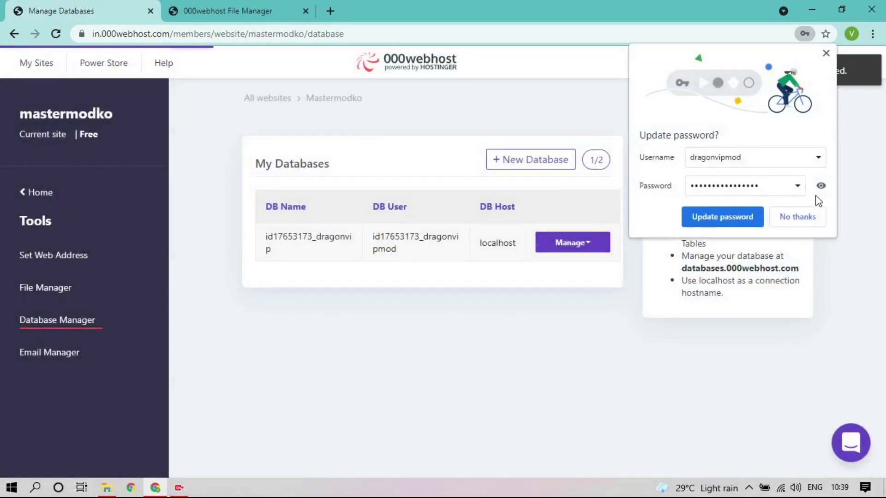
click(740, 216)
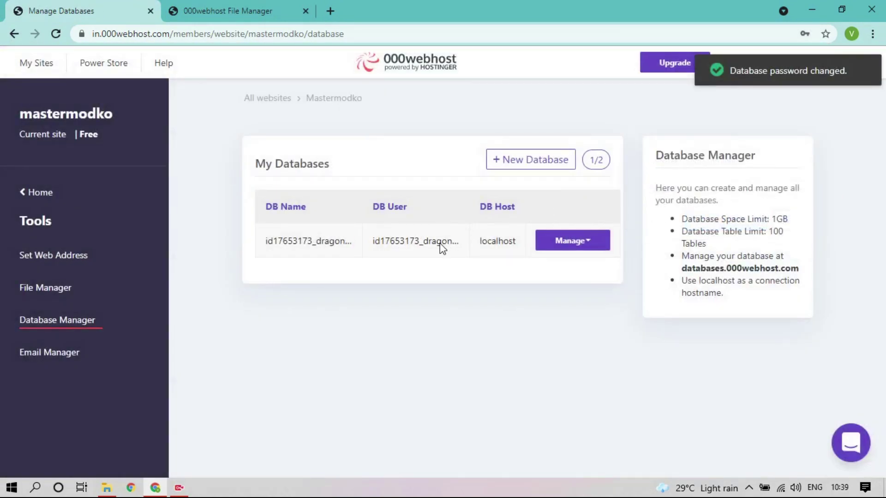
Step: Copy the DB user from the database list and replace the user name in DB.php's mysqli connection line with it
double_click(380, 240)
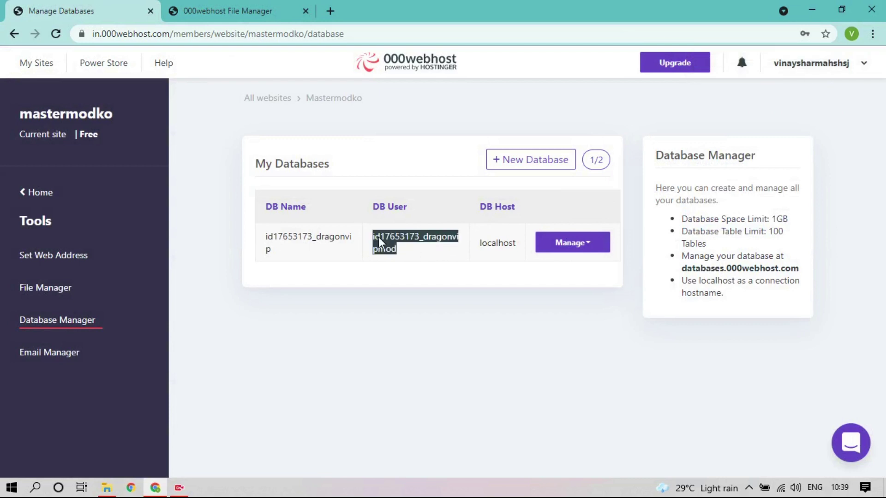
right_click(380, 241)
click(399, 303)
click(231, 11)
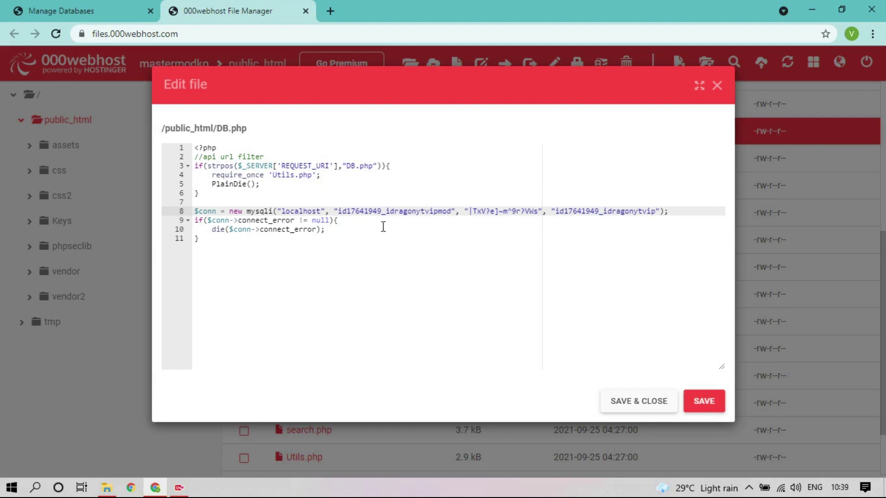
double_click(339, 211)
right_click(348, 213)
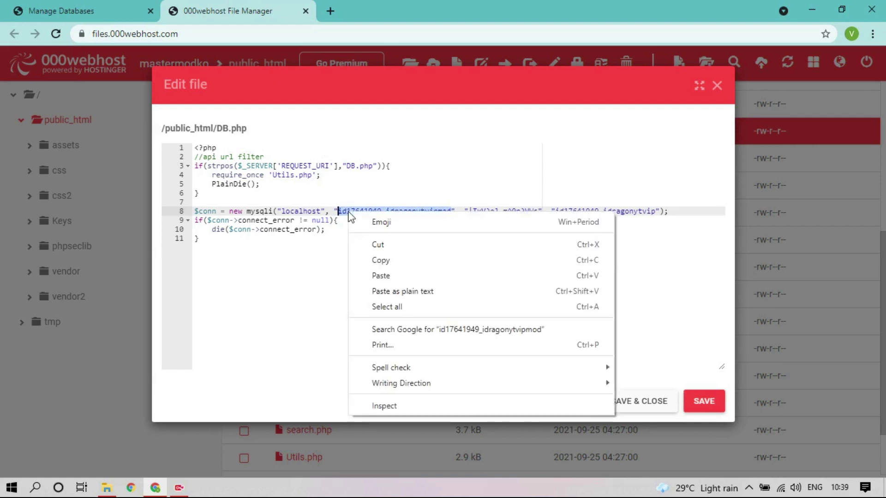
click(391, 272)
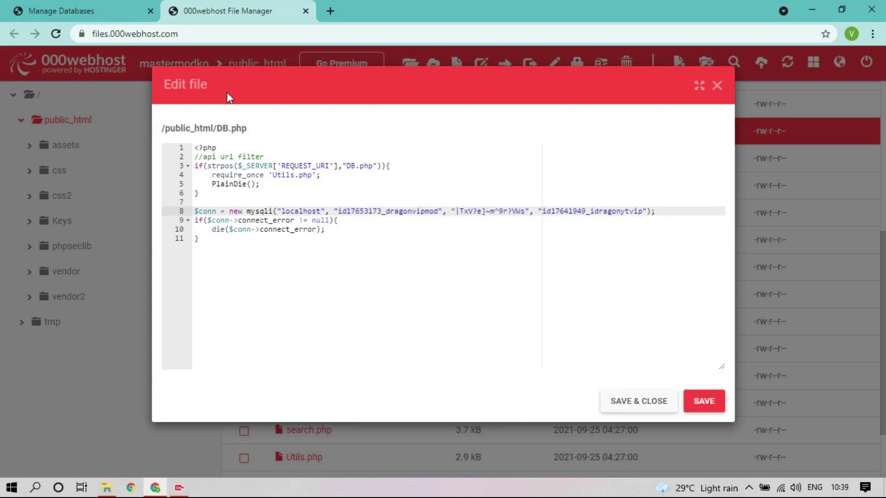
Step: Replace the database name in DB.php's mysqli connection line with the DB name copied from the database list, and save and close the file
click(98, 7)
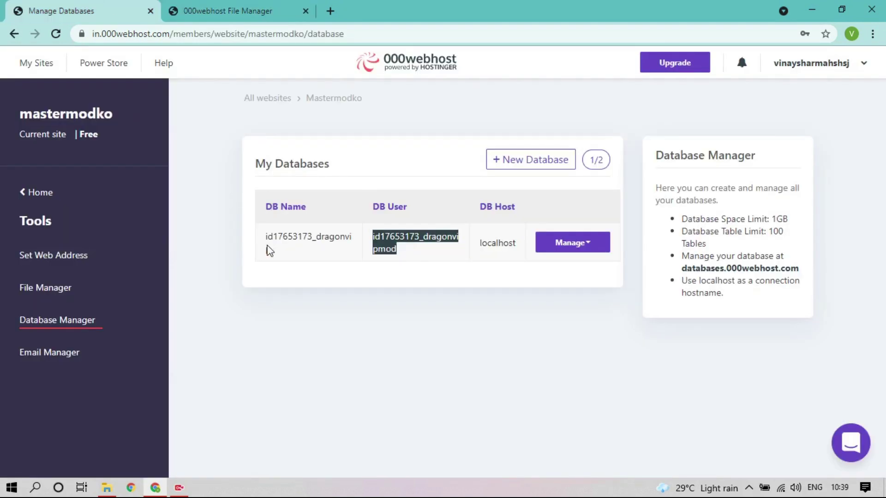
double_click(270, 247)
right_click(272, 245)
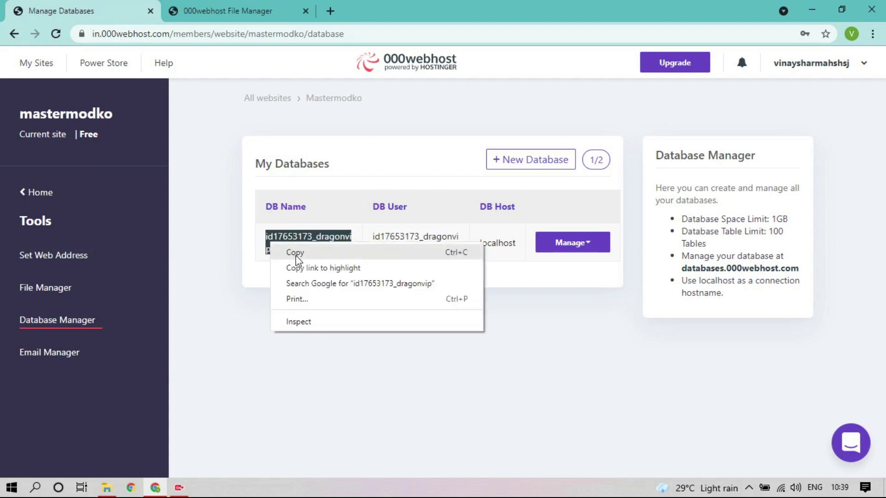
click(296, 254)
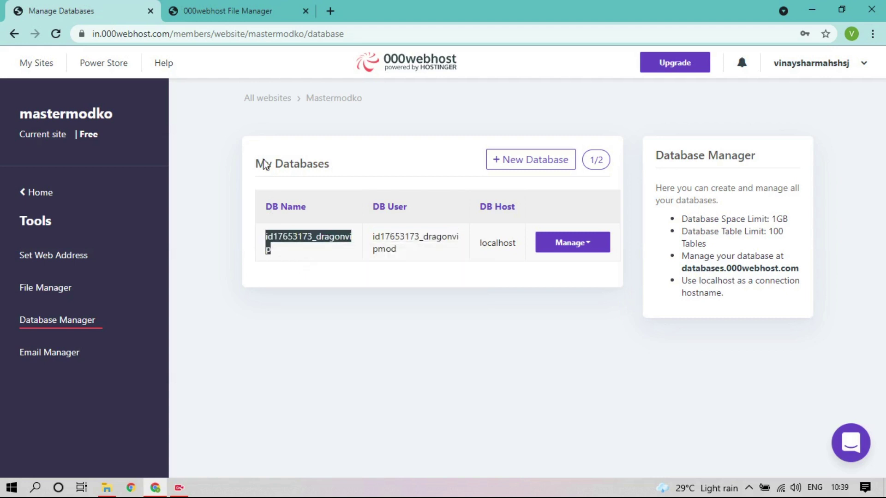
click(232, 7)
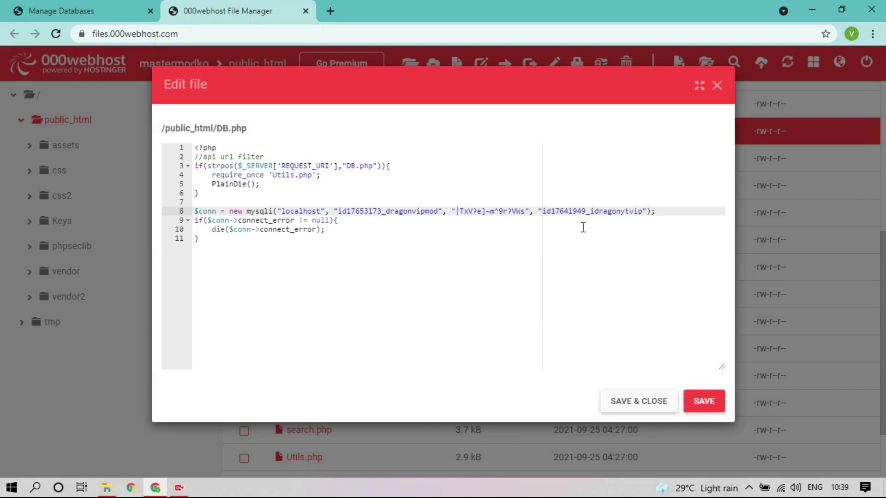
double_click(567, 211)
right_click(567, 211)
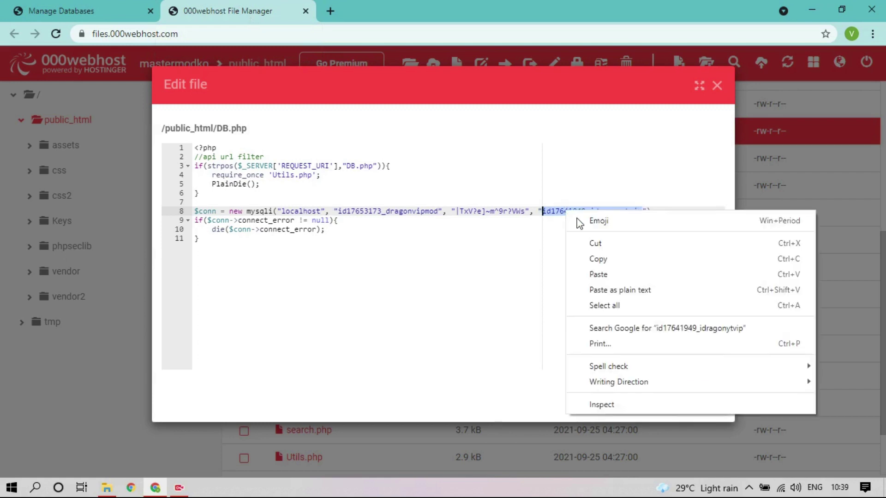
click(598, 274)
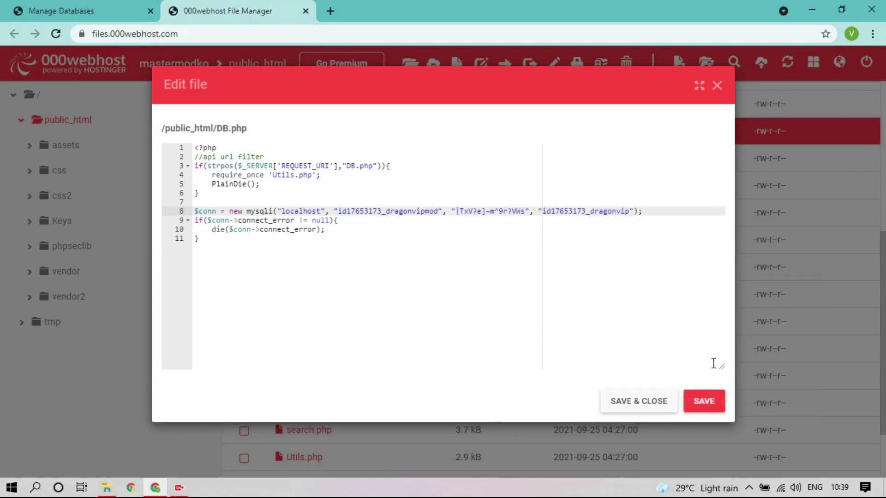
click(647, 400)
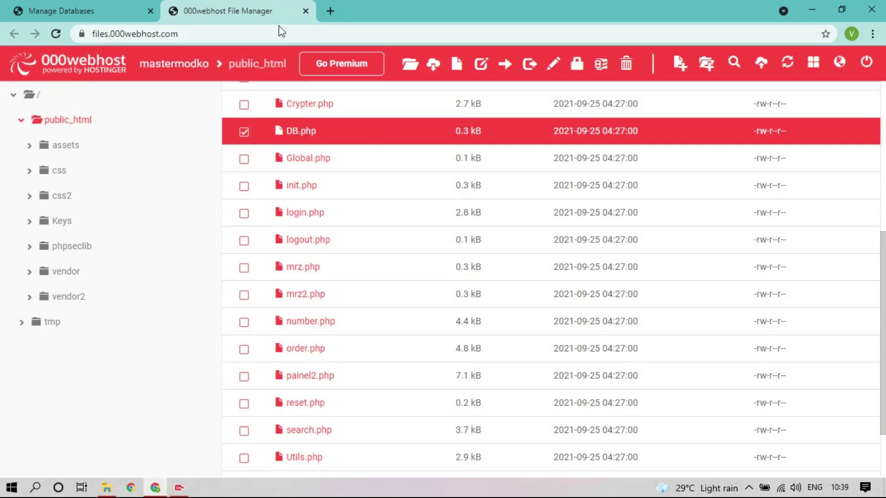
Step: Open verification.php from public_html in the browser and try its login form with the prefilled credentials
click(118, 7)
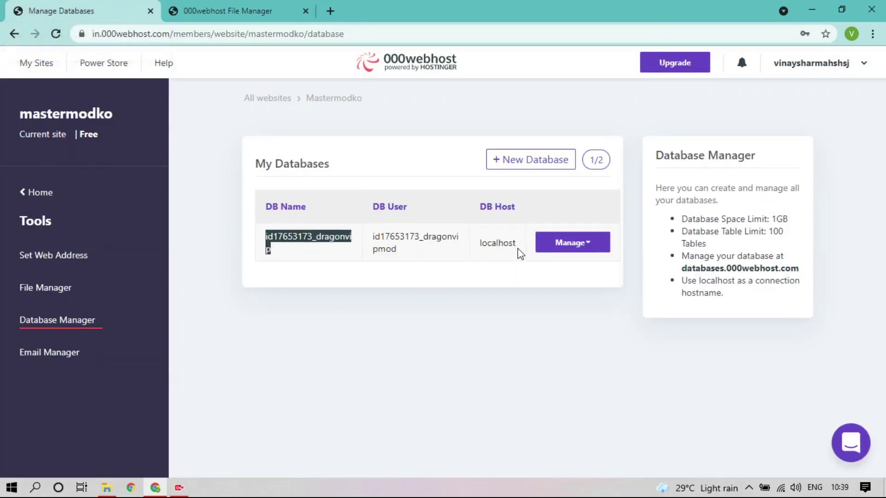
click(561, 249)
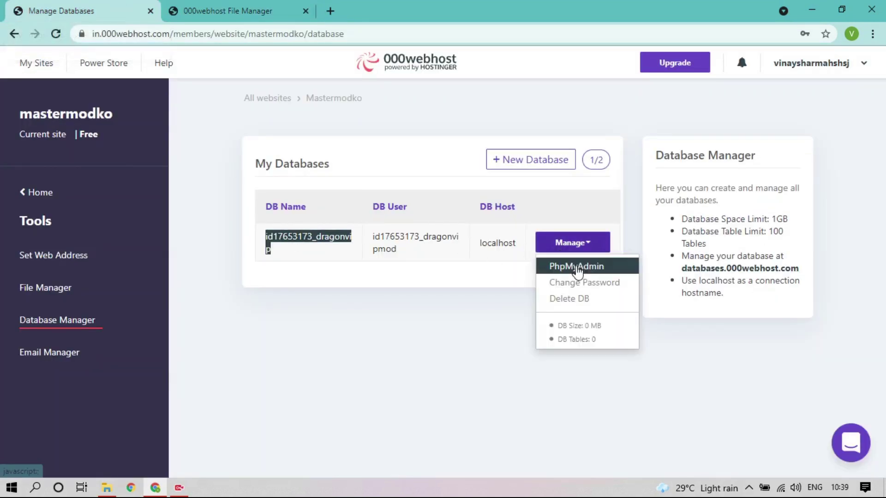
click(269, 5)
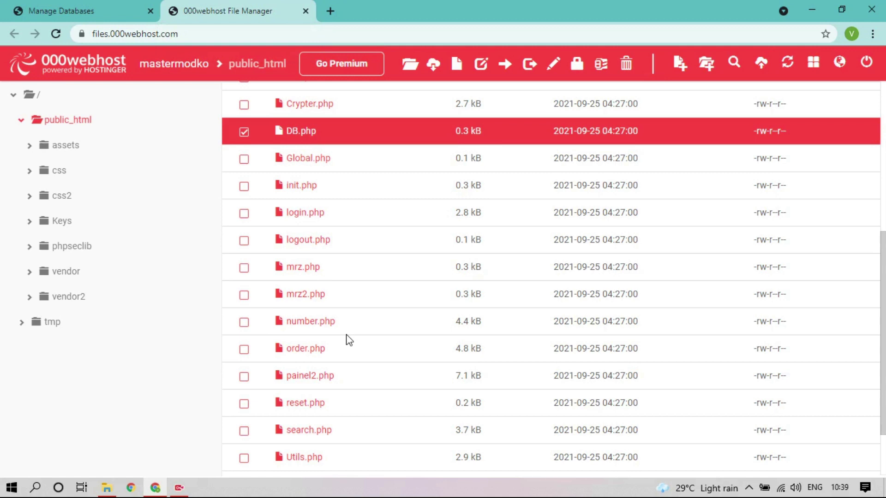
scroll(346, 338, down, 2)
click(292, 410)
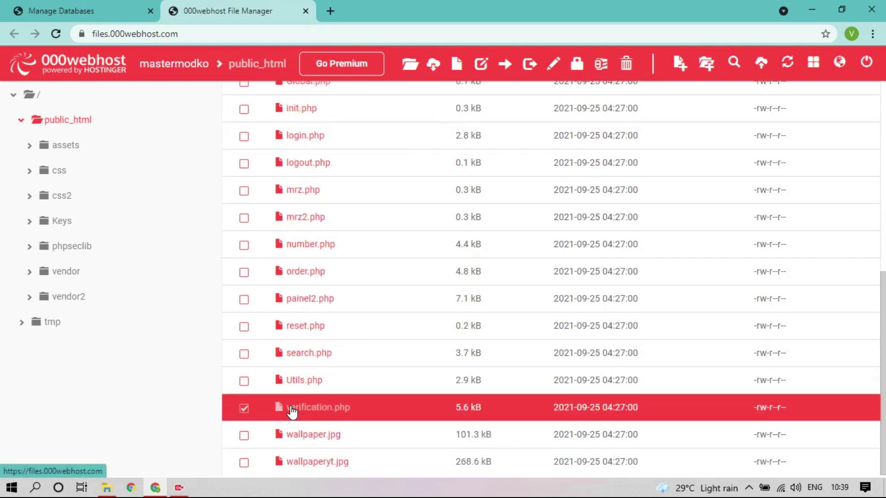
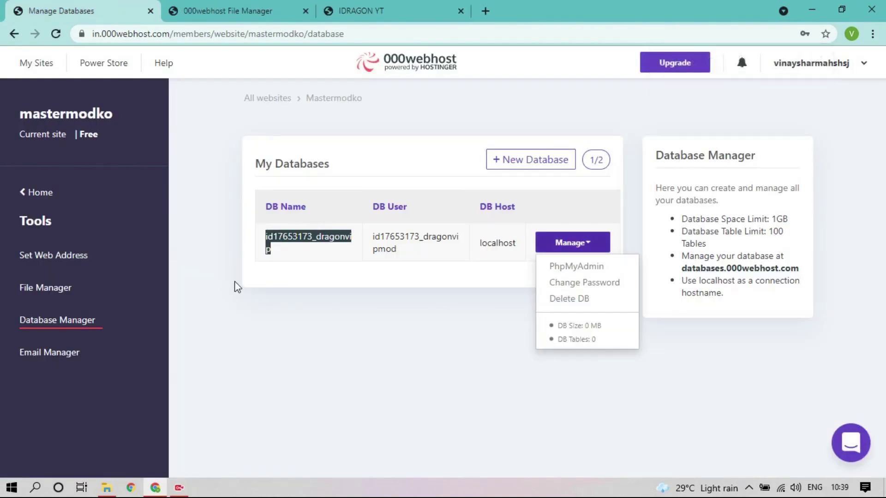
click(406, 7)
click(408, 351)
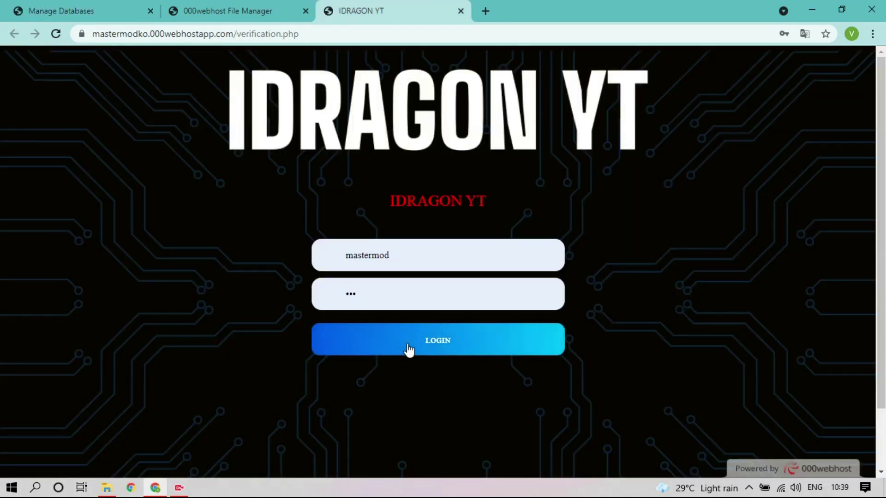
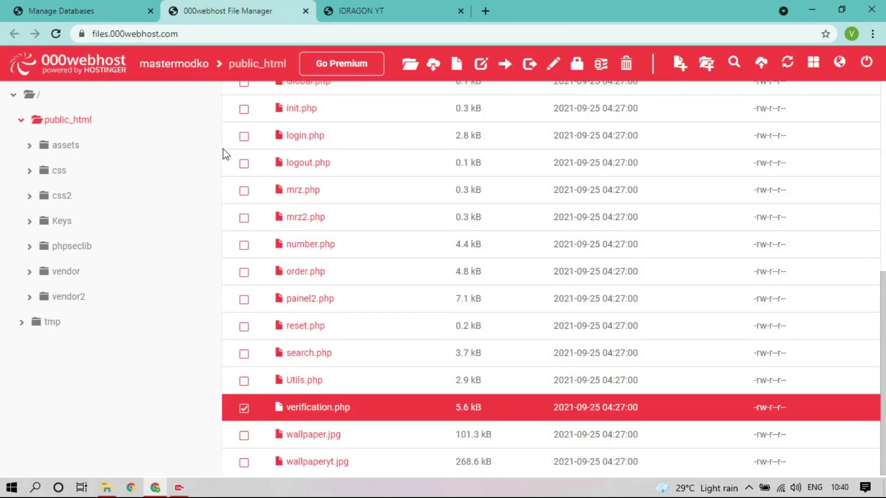
Step: Open phpMyAdmin for the site's database, select the dragonvip database and bring up its SQL query editor
click(122, 11)
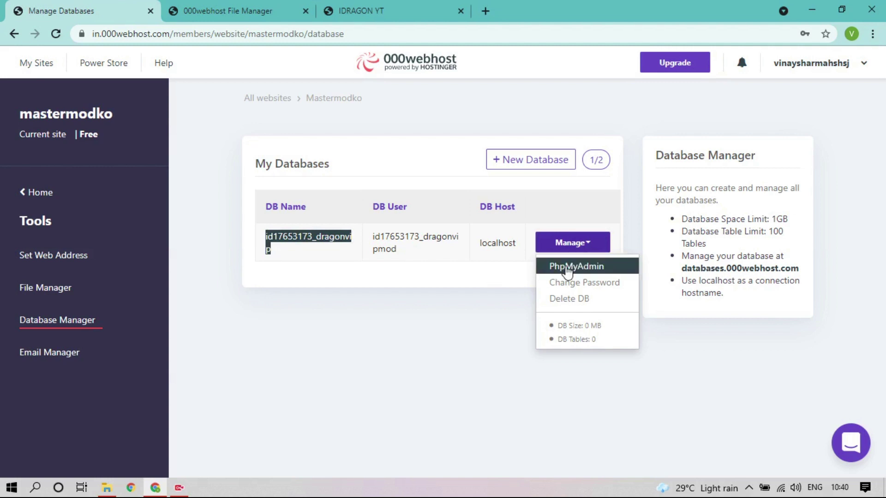
click(567, 268)
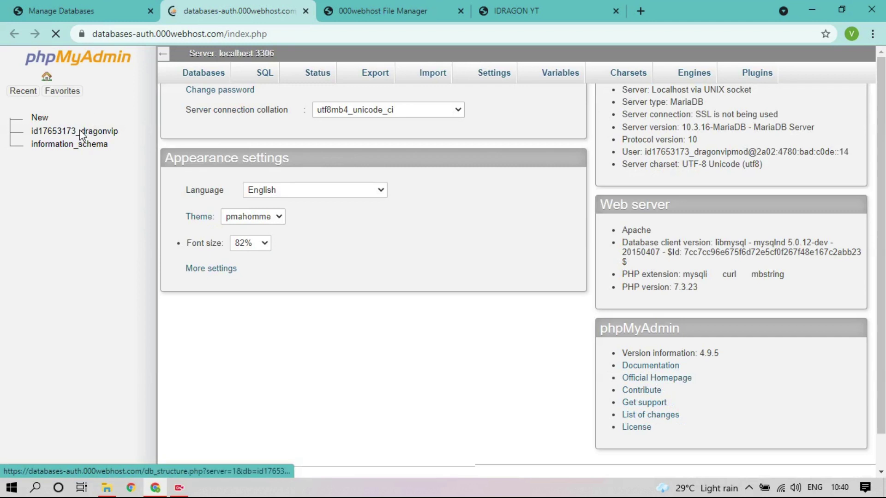
click(81, 134)
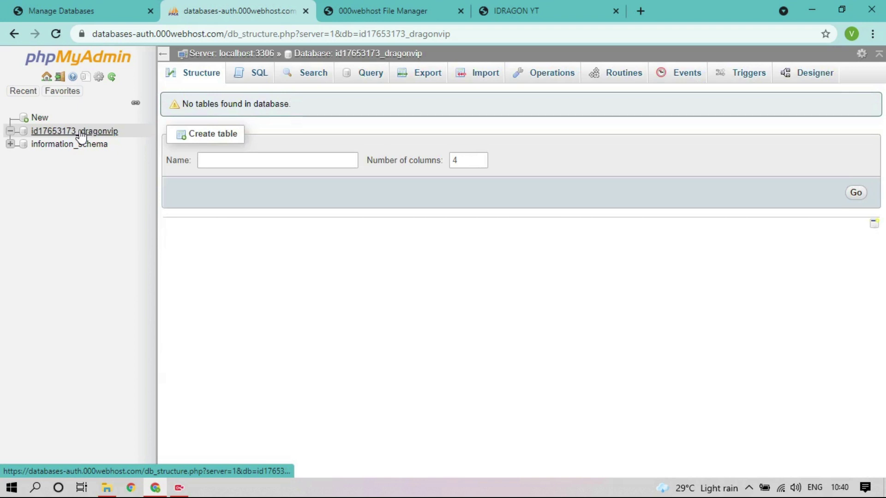
click(81, 134)
click(81, 134)
click(81, 134)
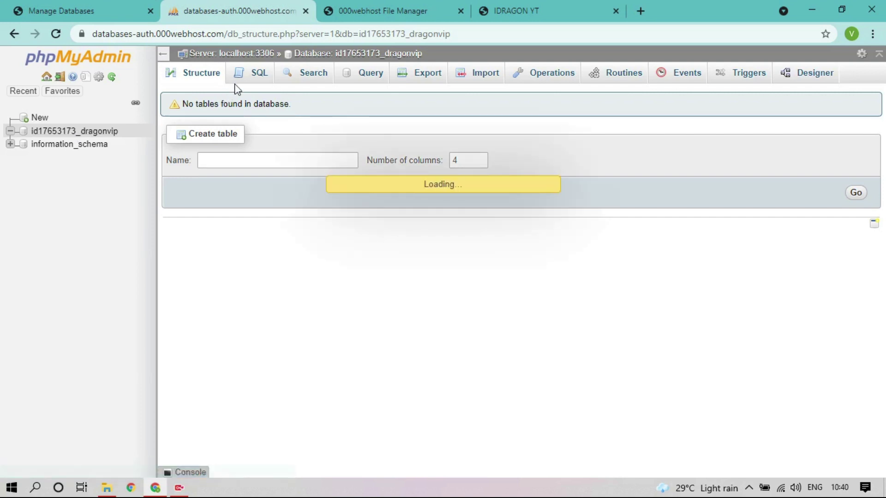
click(249, 82)
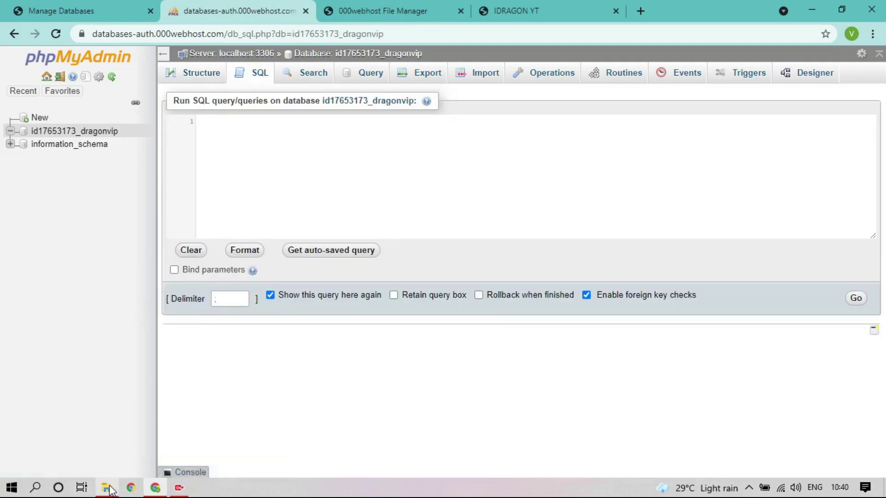
Step: Open SQL.txt from the Single Key Php Server folder and copy the CREATE TABLE and ALTER TABLE statements for tokens
mouse_move(111, 491)
click(108, 466)
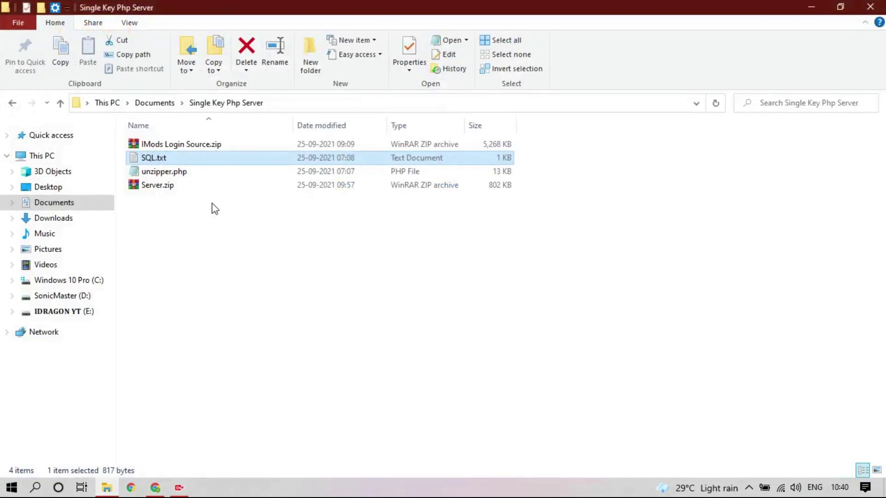
double_click(180, 161)
drag(97, 126, 335, 251)
click(93, 125)
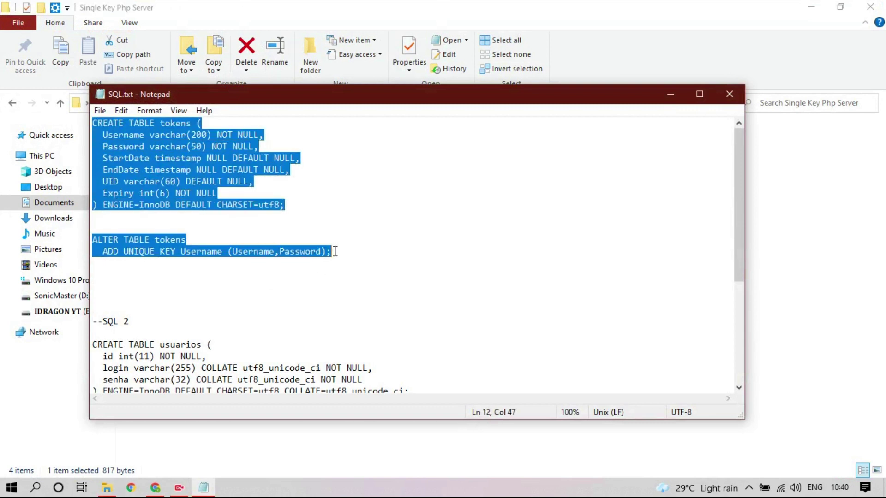
right_click(164, 253)
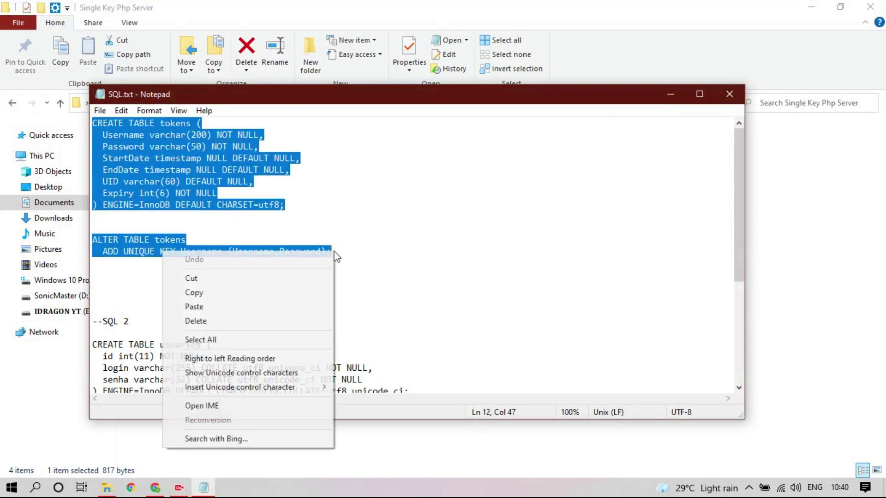
click(270, 294)
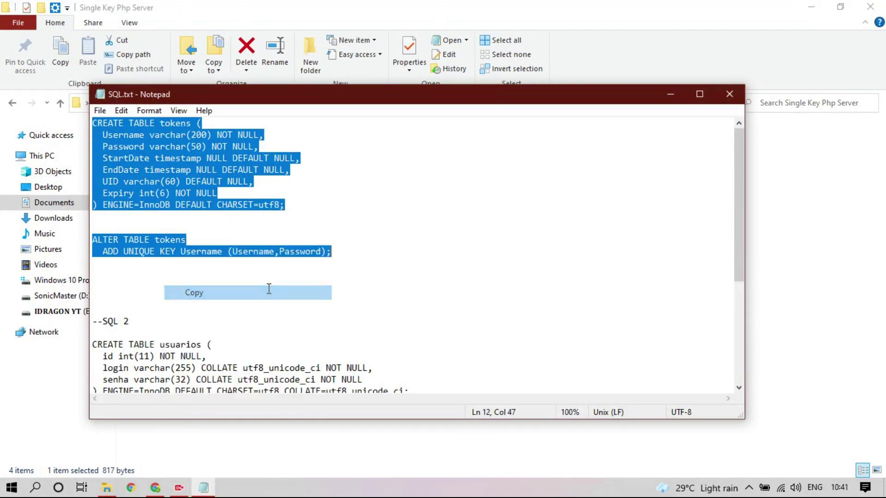
Step: Run the copied tokens table statements as a query on the dragonvip database in phpMyAdmin
click(155, 488)
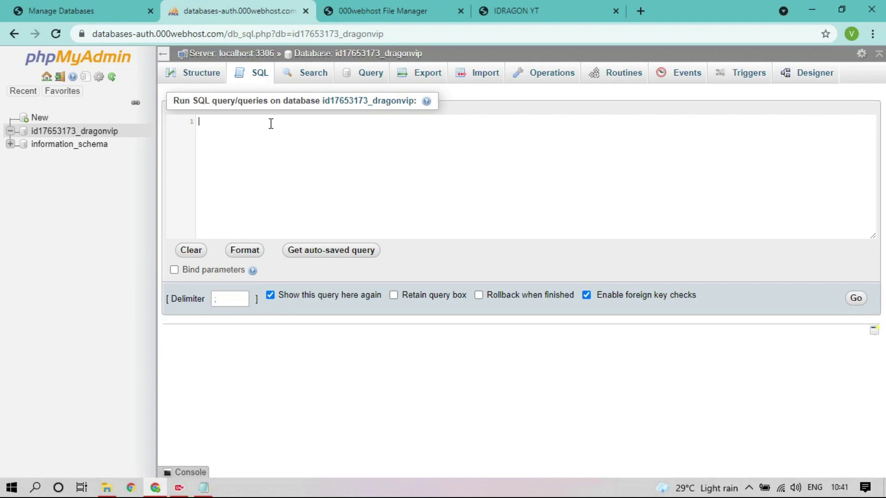
key(ctrl+v)
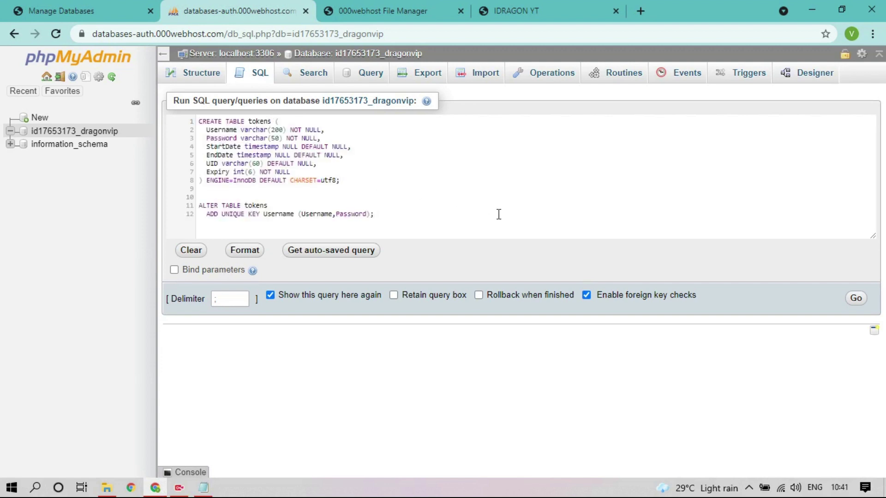
click(854, 299)
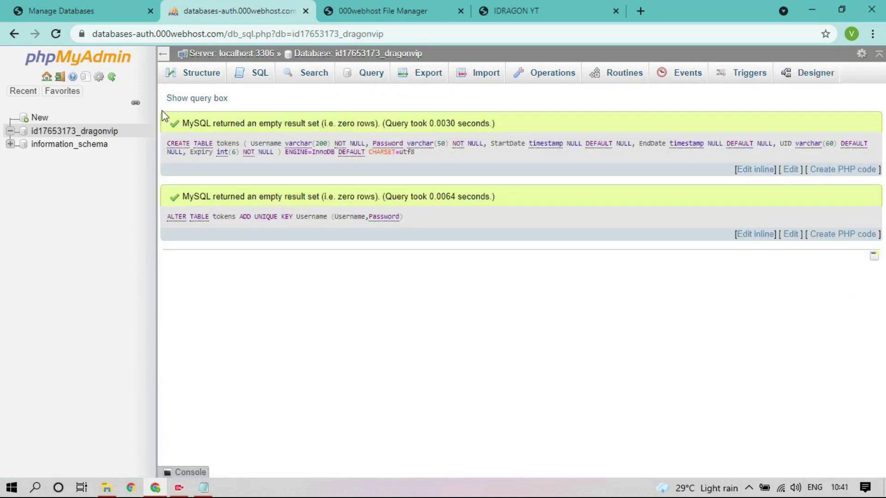
Step: Open an empty SQL query for the dragonvip database and copy all usuarios statements under "--SQL 2" through COMMIT from SQL.txt
click(105, 132)
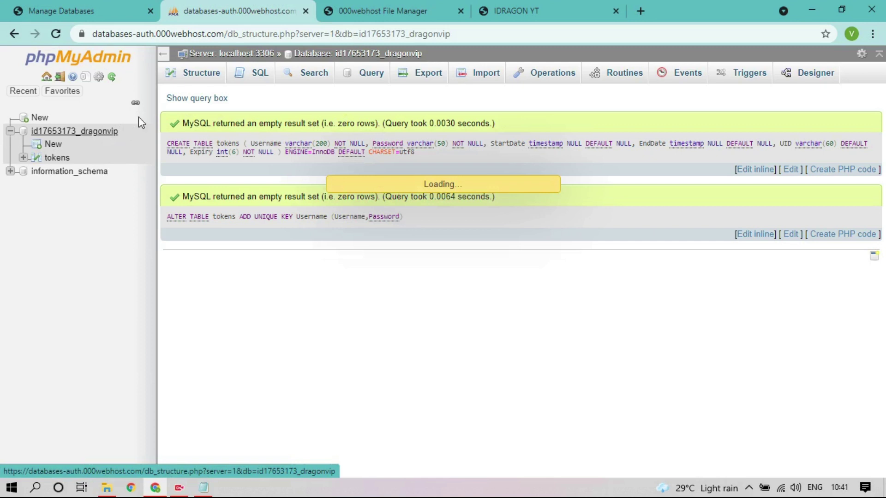
click(260, 82)
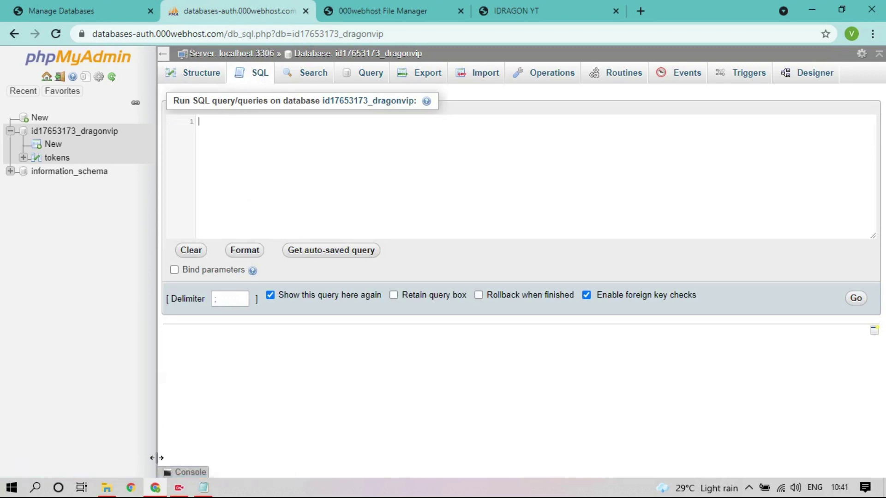
click(205, 489)
scroll(148, 322, down, 5)
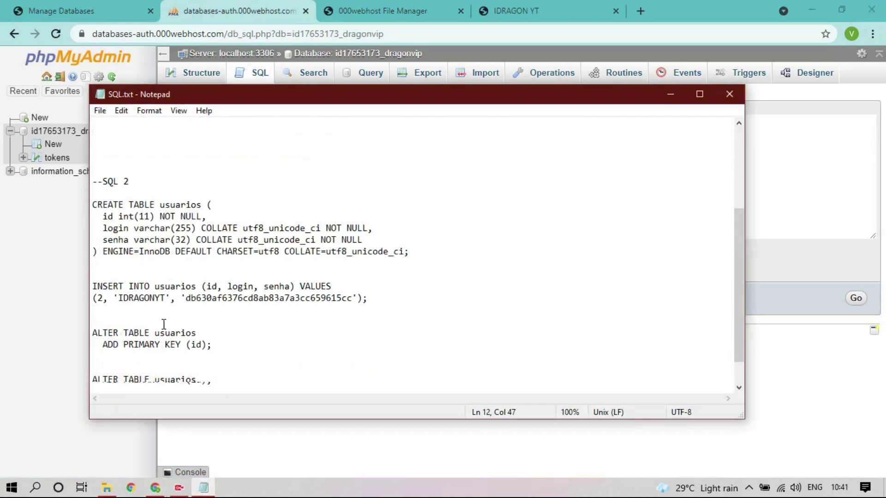
click(94, 174)
double_click(94, 174)
drag(94, 175, 206, 368)
right_click(198, 365)
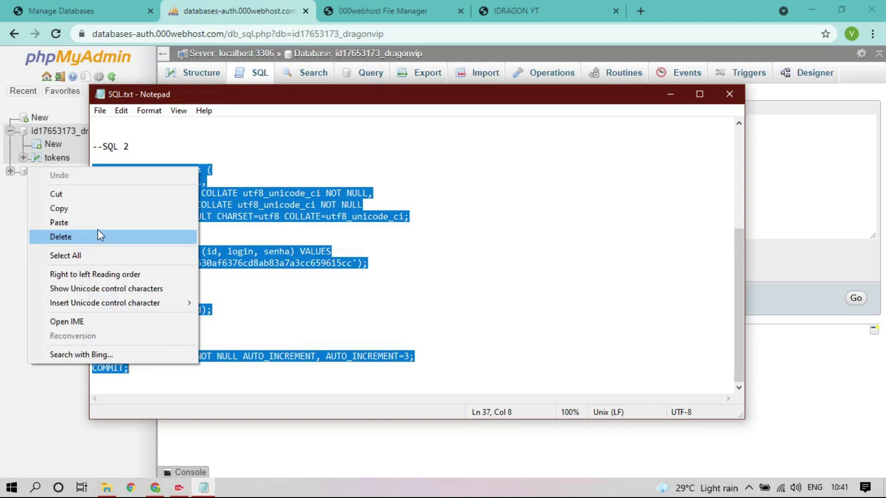
click(100, 209)
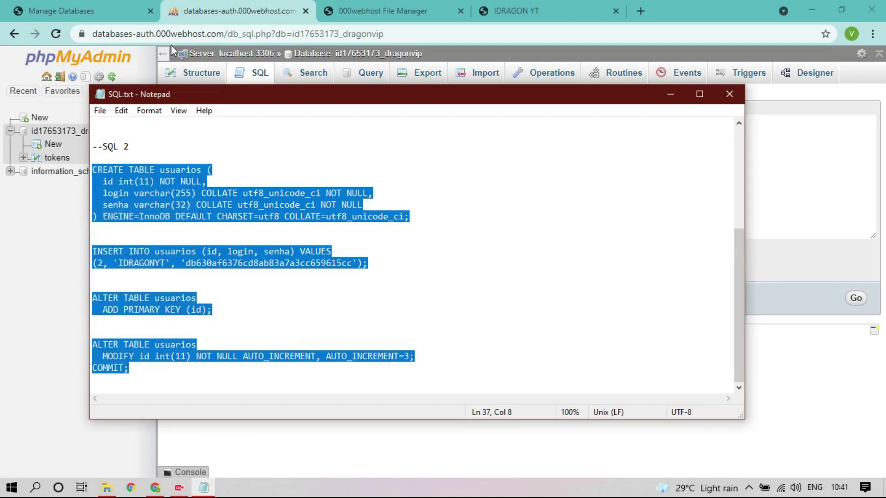
Step: Run the copied usuarios statements on the dragonvip database and reload phpMyAdmin
click(365, 13)
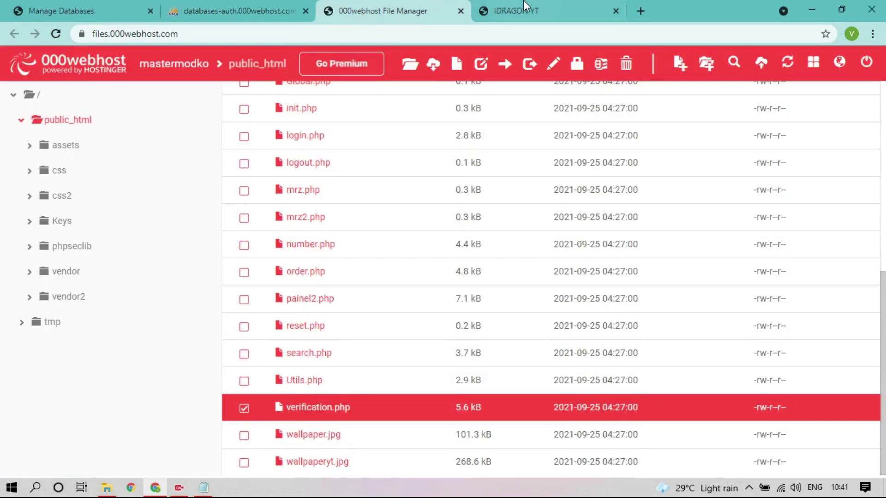
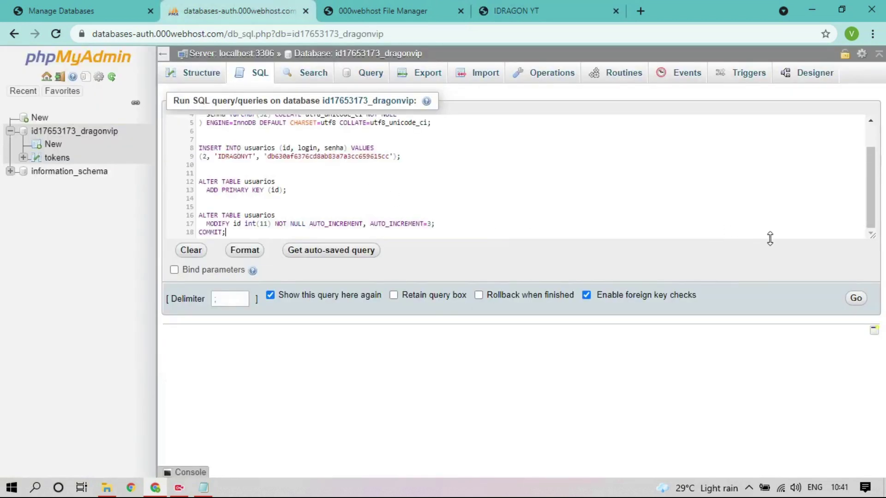
click(856, 298)
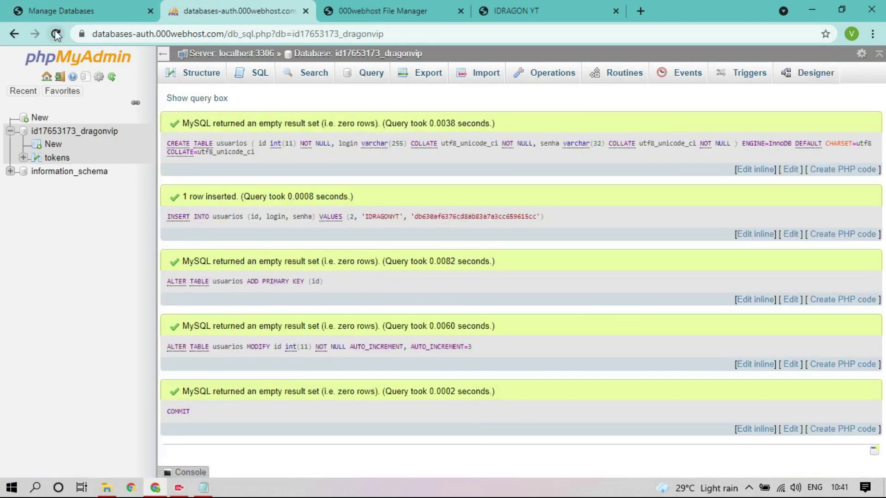
click(56, 34)
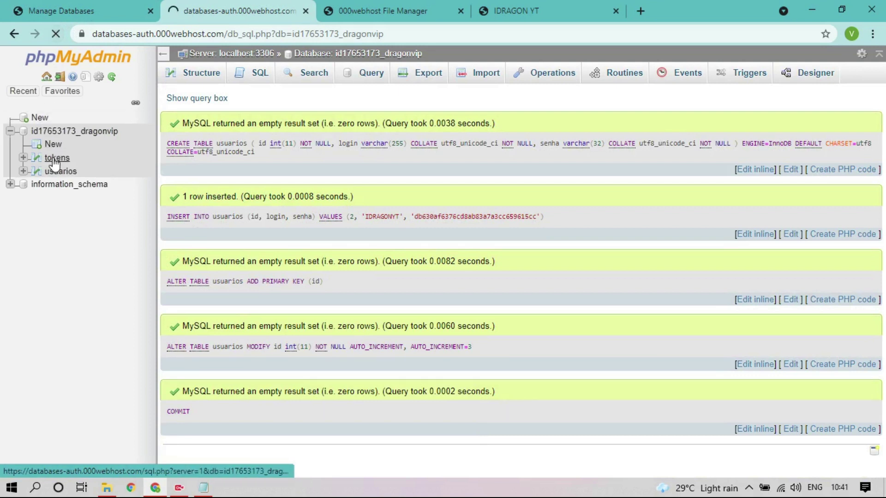
Step: Browse the usuarios table, select its IDRAGONYT row and request deletion of that row
click(56, 173)
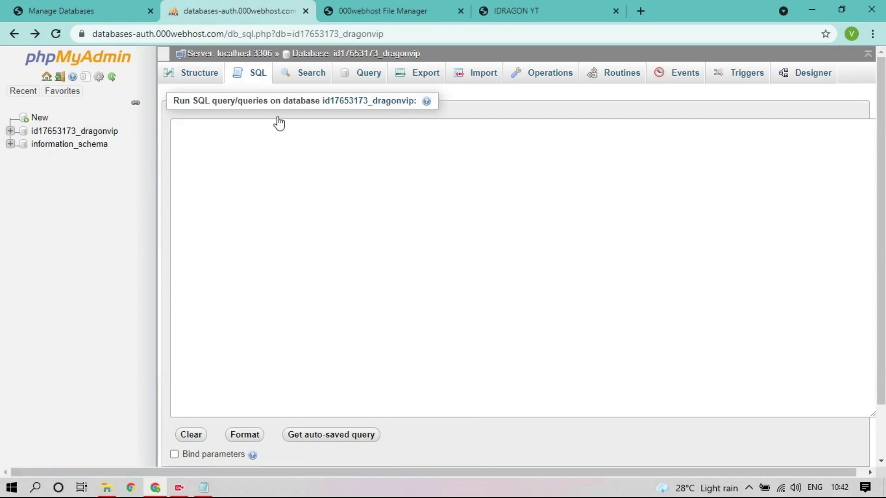
scroll(295, 113, down, 1)
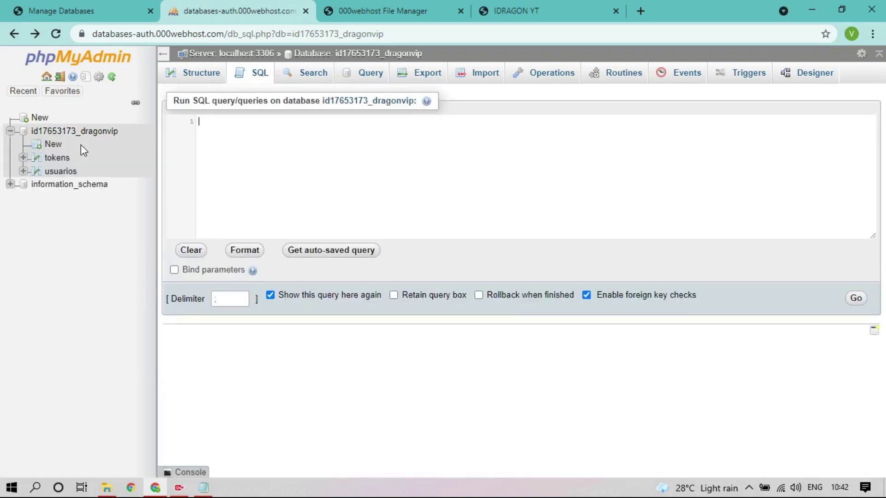
click(62, 173)
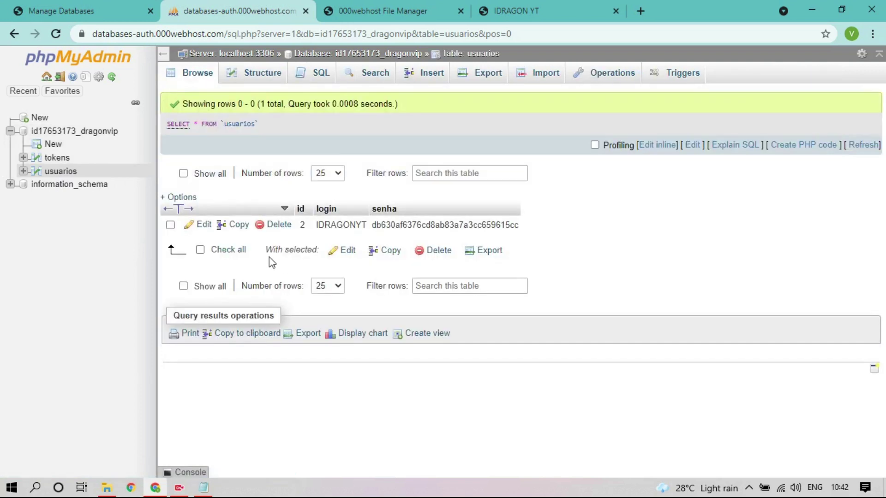
click(170, 225)
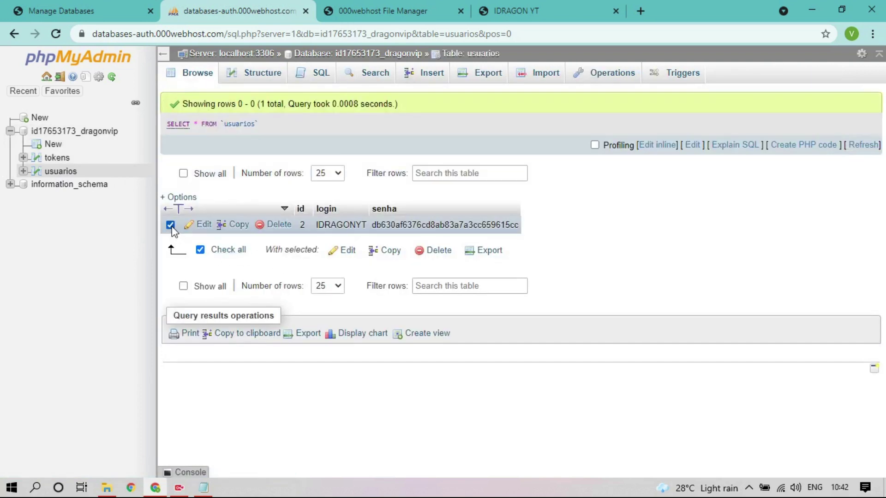
click(423, 254)
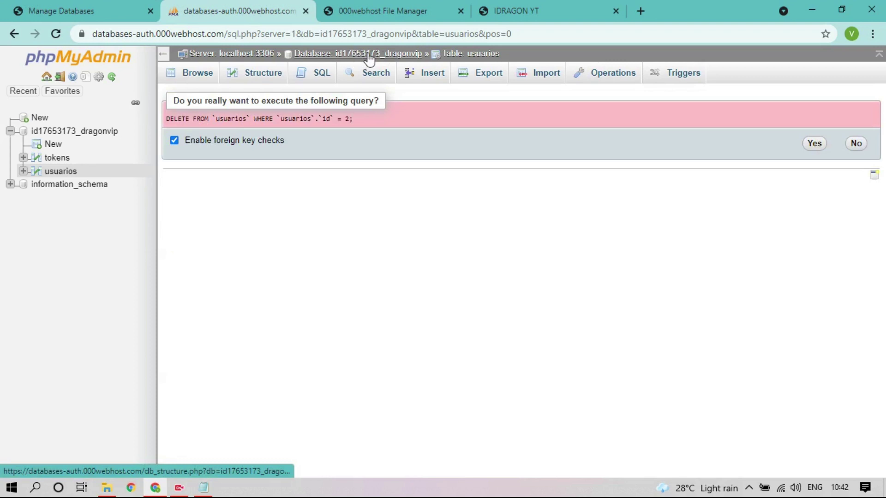
Step: Start a new usuarios row with id 1 and login mastermod
click(425, 78)
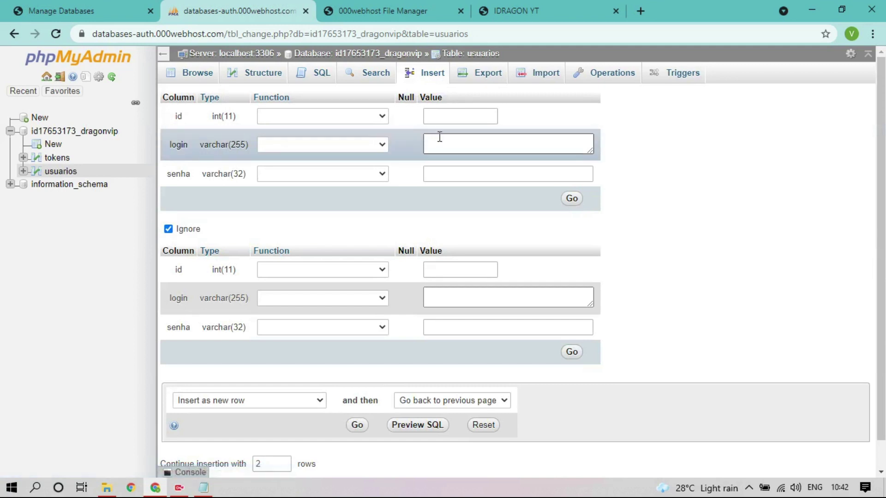
click(446, 119)
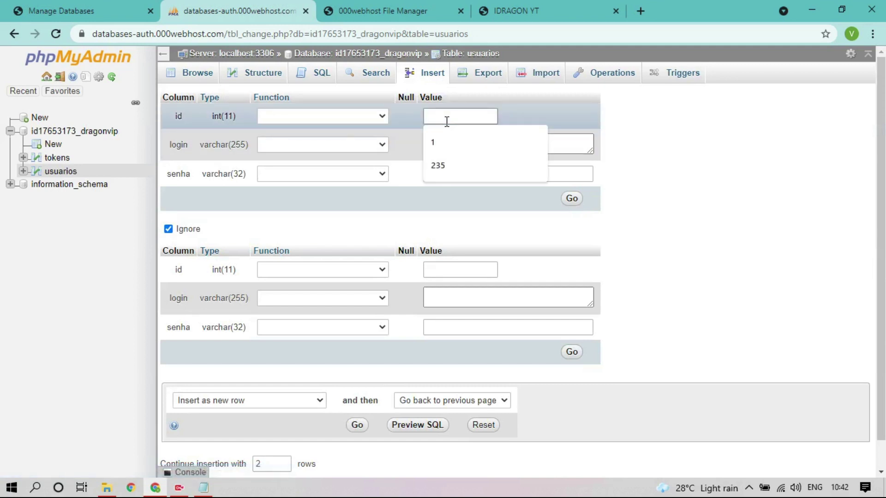
click(455, 135)
click(433, 154)
click(443, 153)
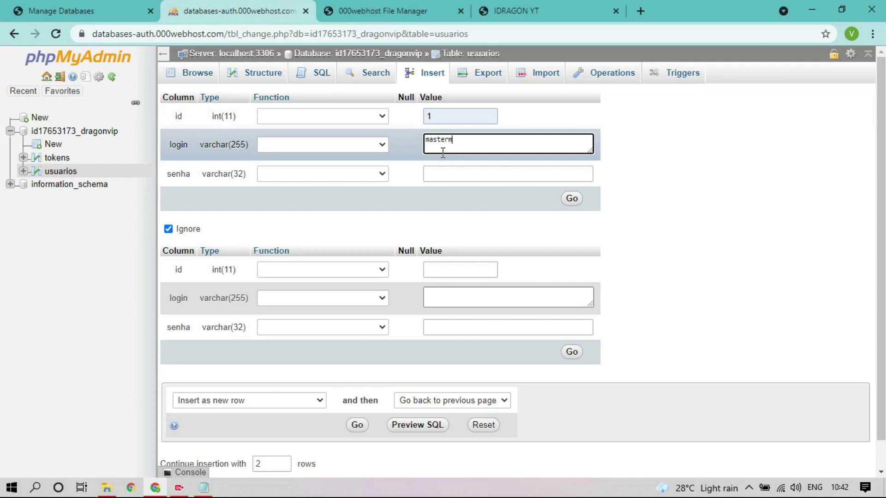
Step: Apply the MD5 function to senha, enter the account password as its value, and insert the row
click(358, 178)
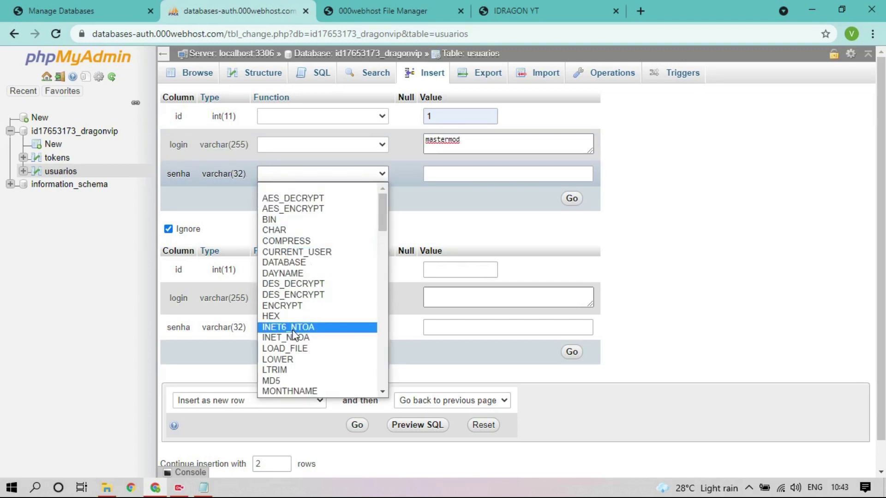
click(291, 381)
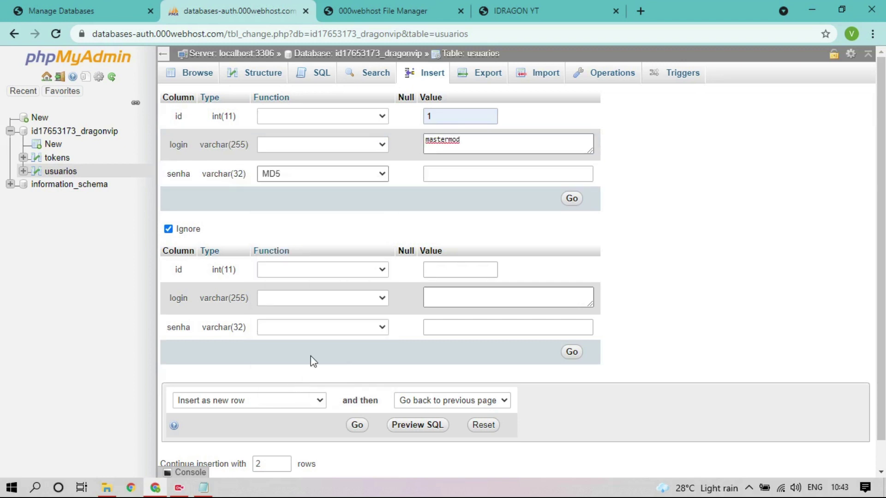
click(457, 177)
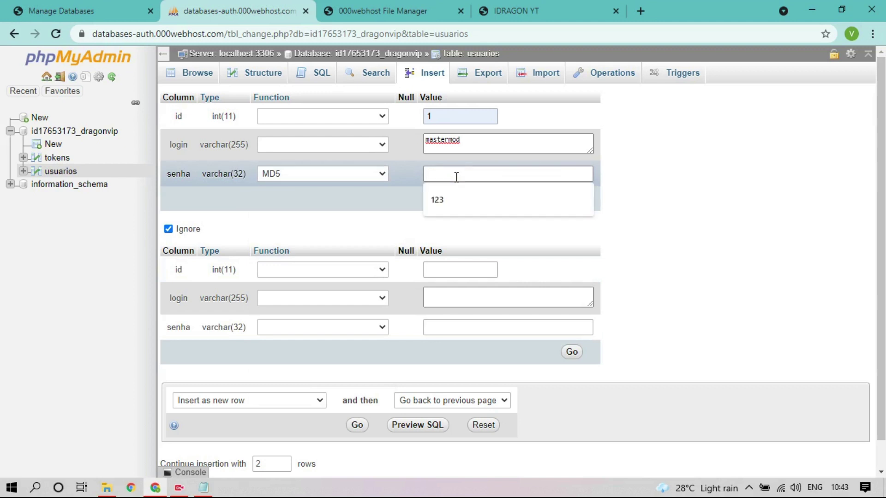
click(452, 203)
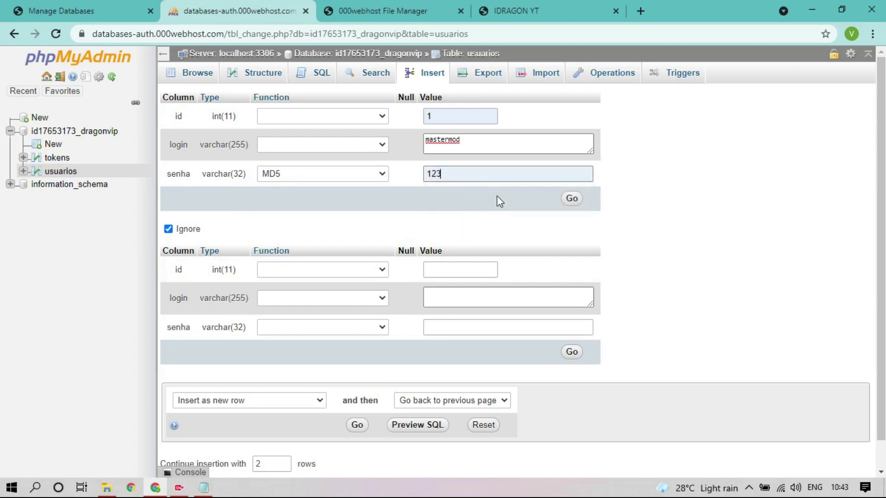
click(568, 203)
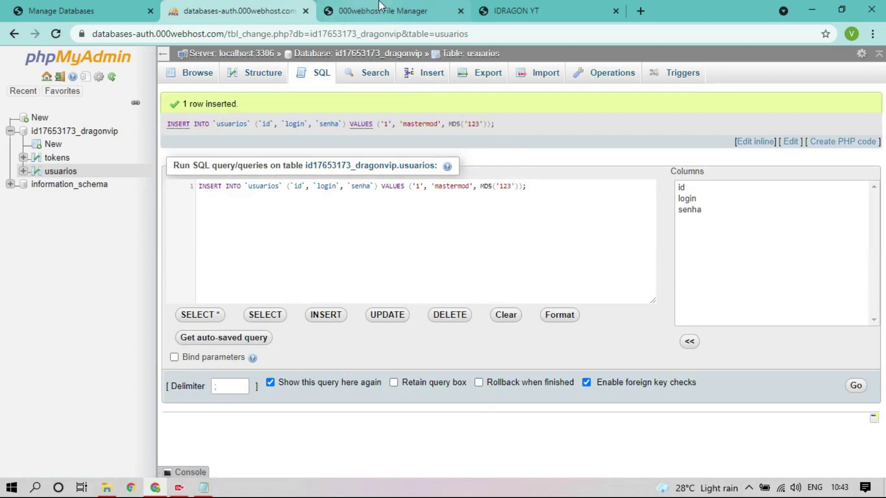
Step: Log in to the IDRAGON YT panel as mastermod, re-entering the account password
click(517, 8)
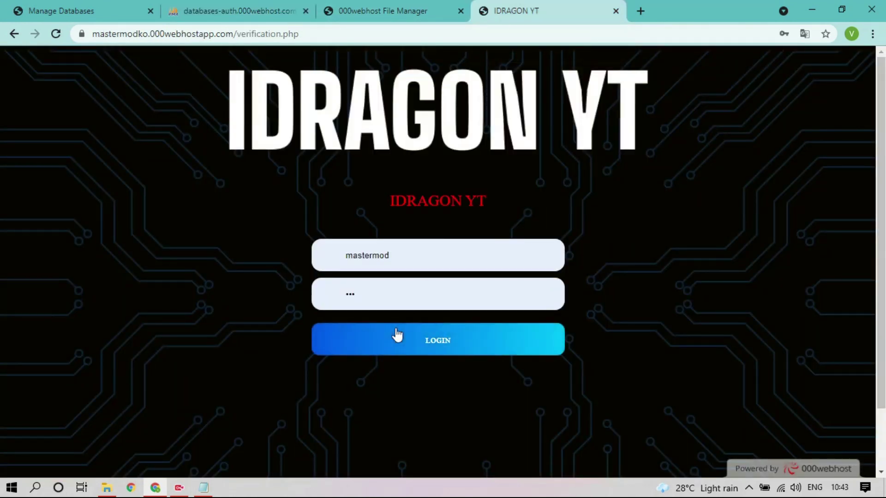
click(392, 292)
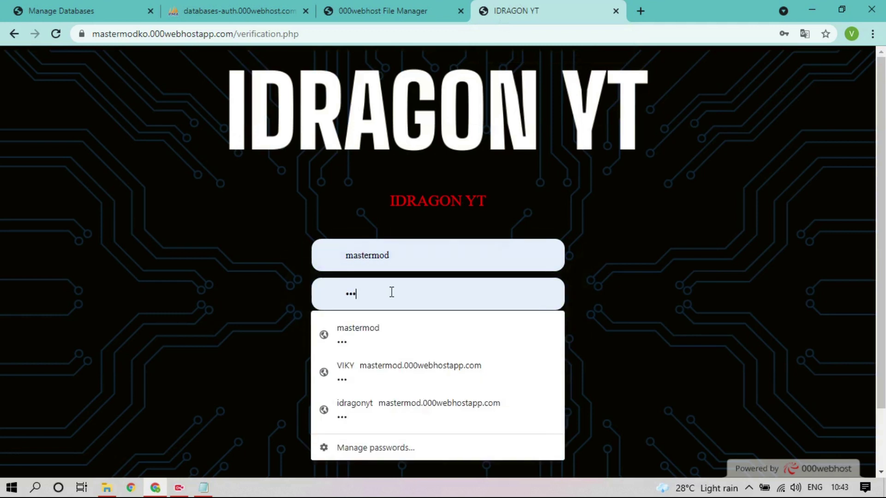
key(BackSpace)
key(BackSpace)
key(BackSpace)
text(••)
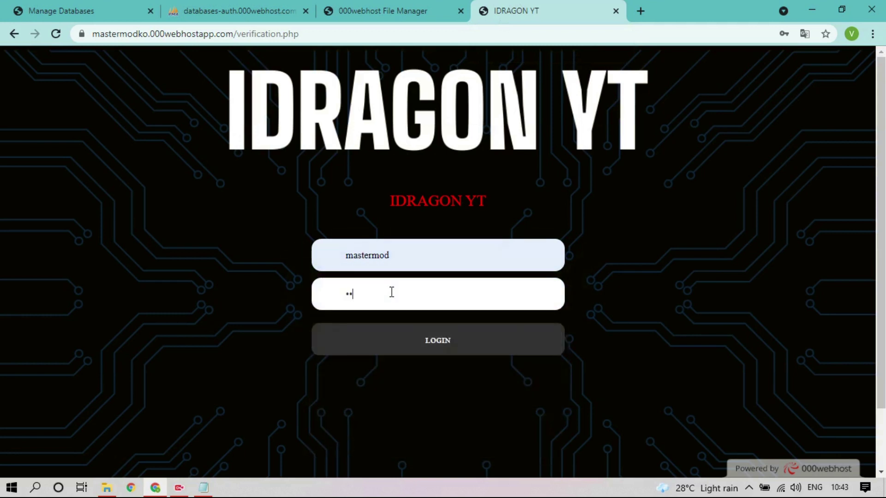
text(•)
click(411, 343)
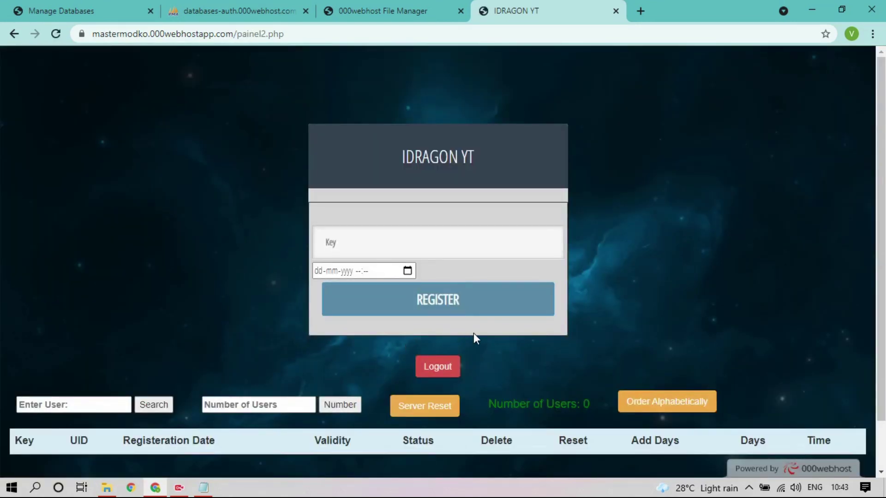
scroll(475, 336, down, 1)
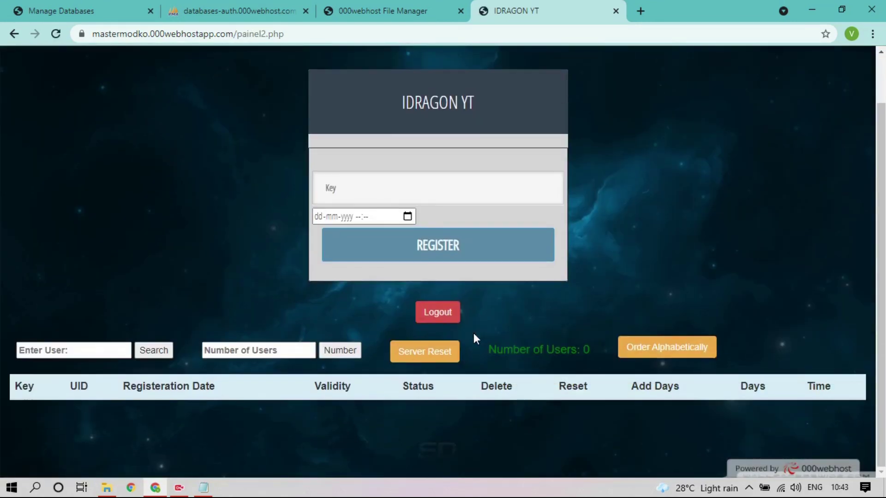
click(419, 180)
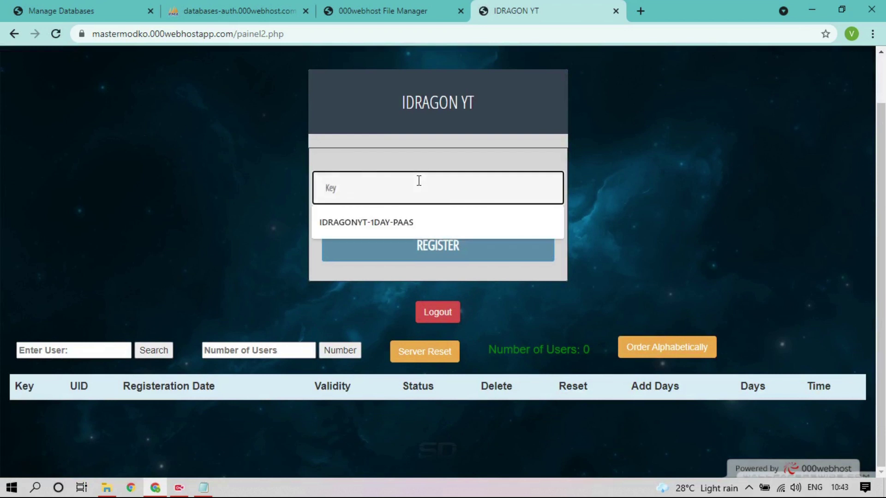
click(406, 220)
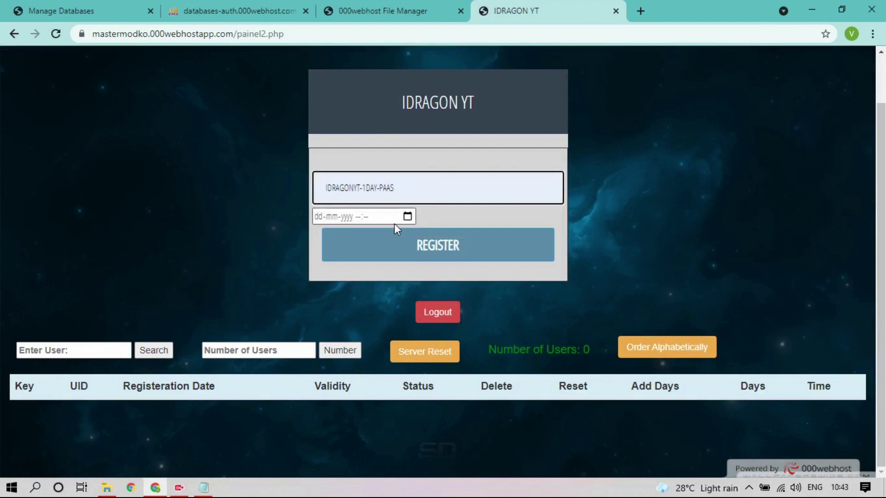
click(406, 217)
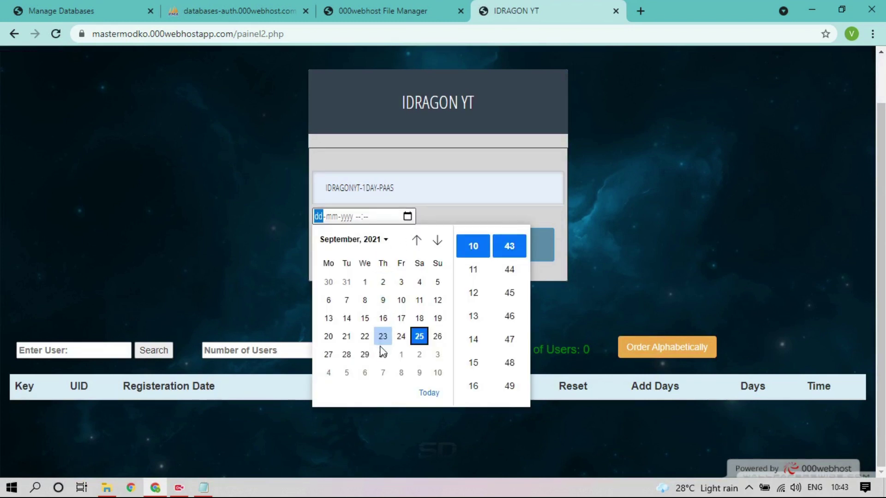
click(383, 354)
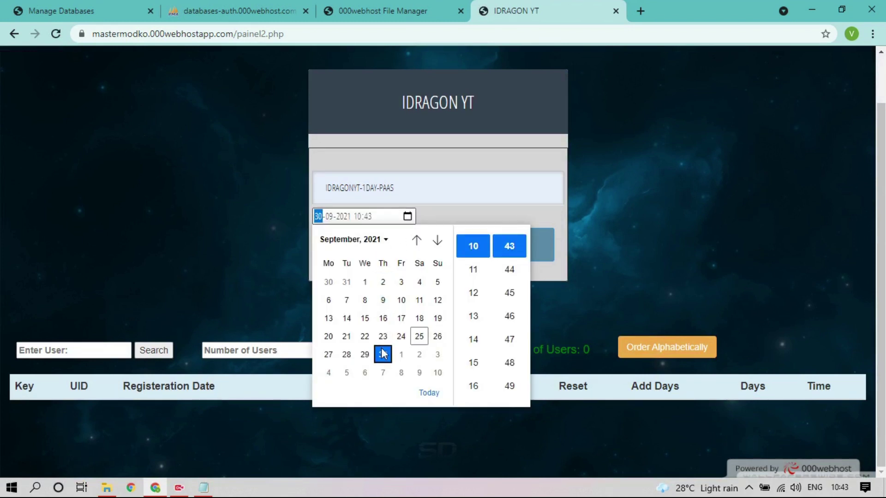
click(488, 145)
click(458, 245)
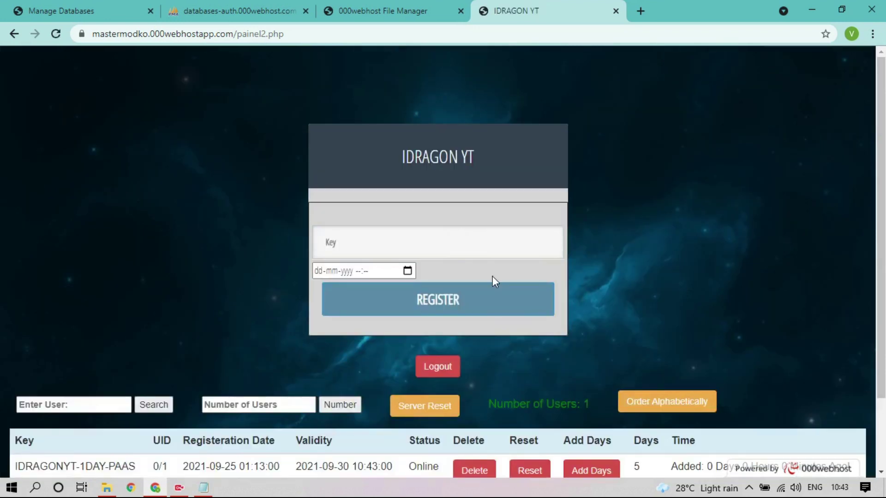
scroll(492, 276, down, 2)
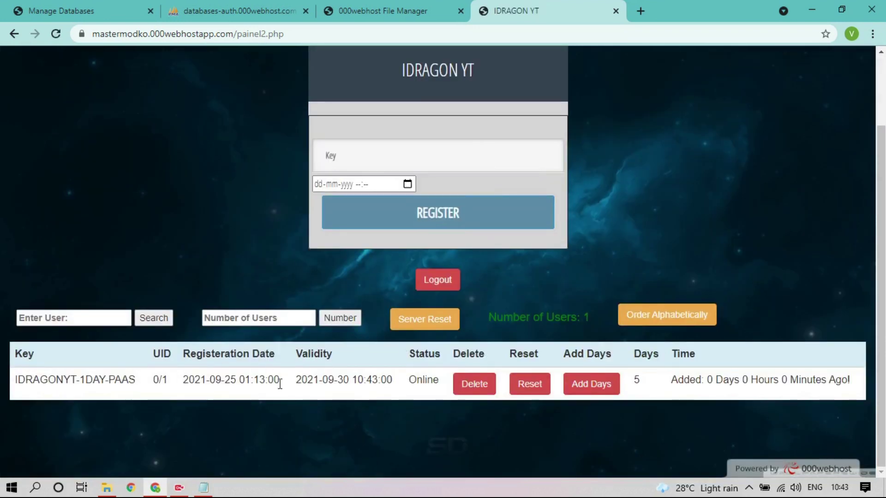
Step: Select login.php in the site's public_html folder in the file manager, and return to the IDRAGON YT panel
click(405, 6)
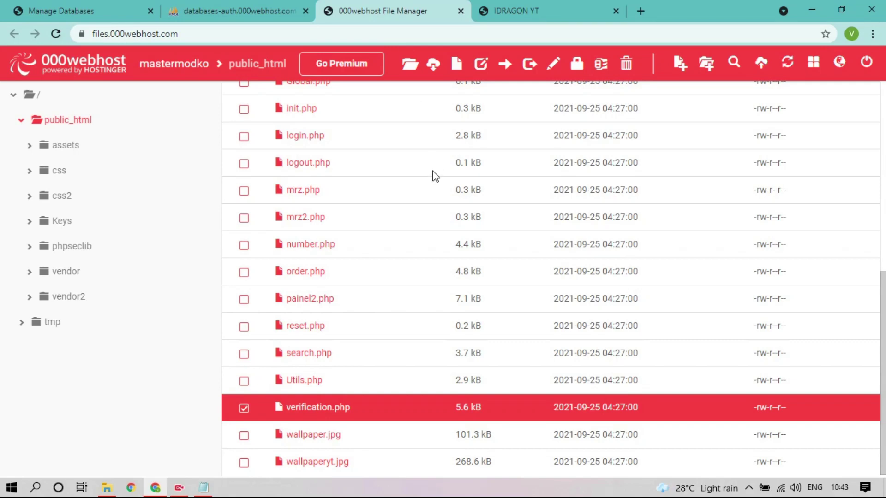
click(331, 144)
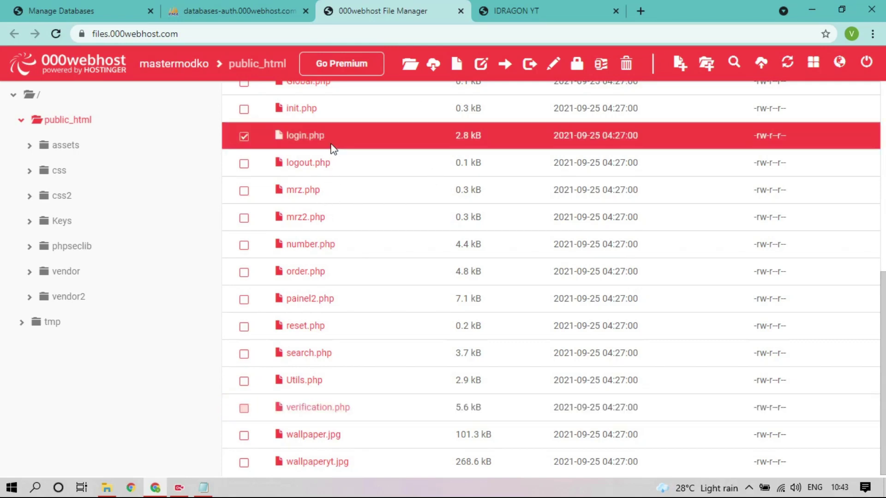
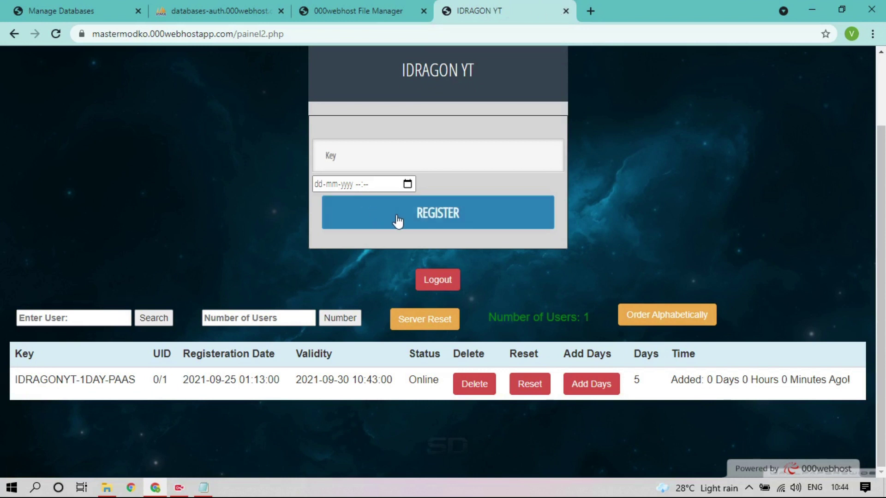
click(408, 152)
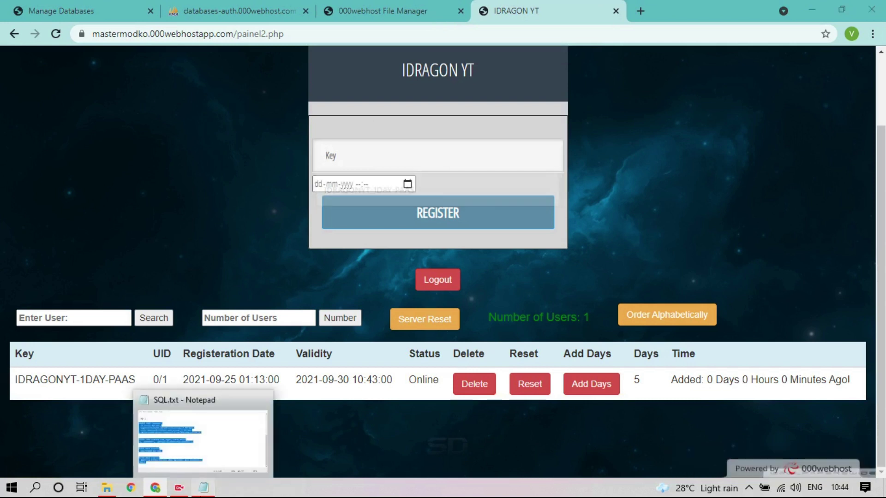
Step: Close SQL.txt and open a blank Notepad document
click(204, 488)
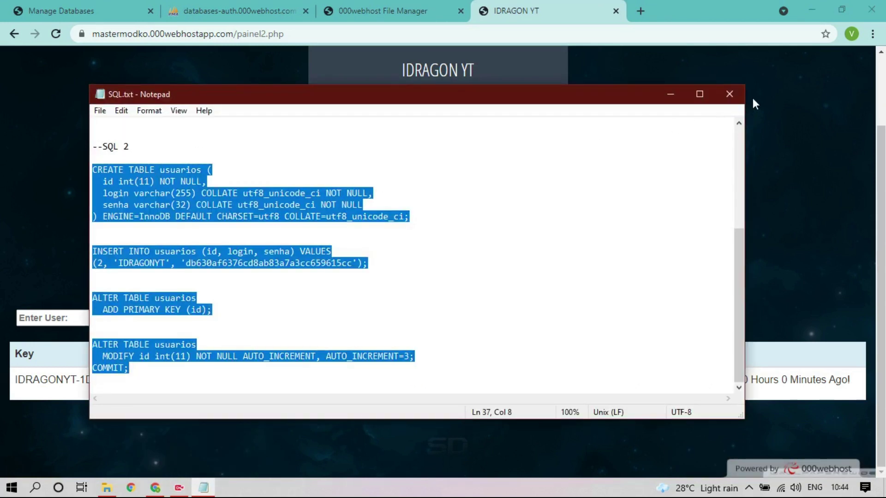
click(732, 98)
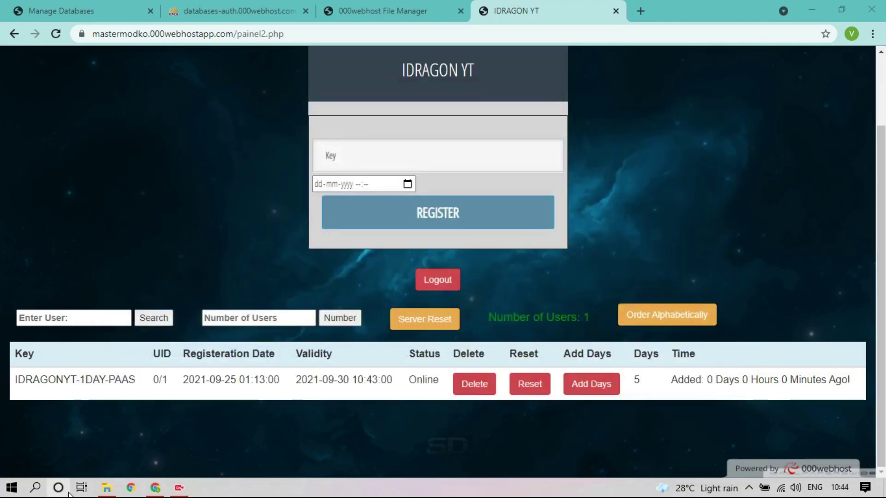
click(37, 490)
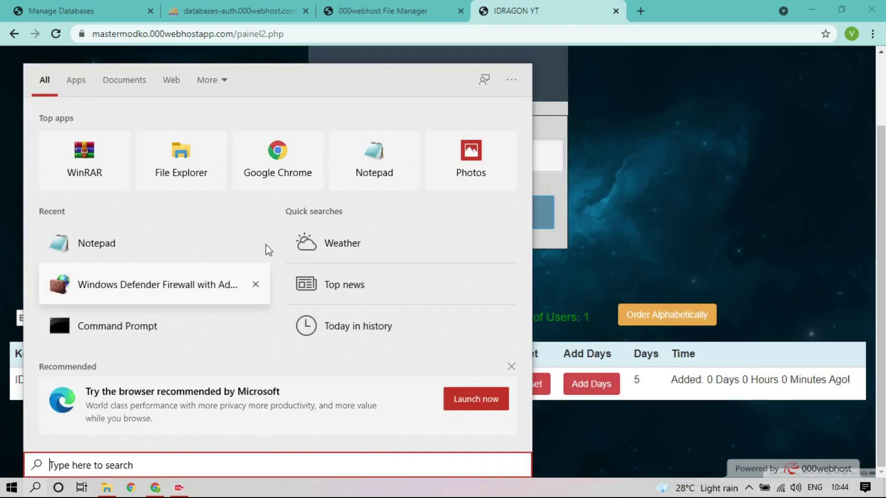
click(379, 166)
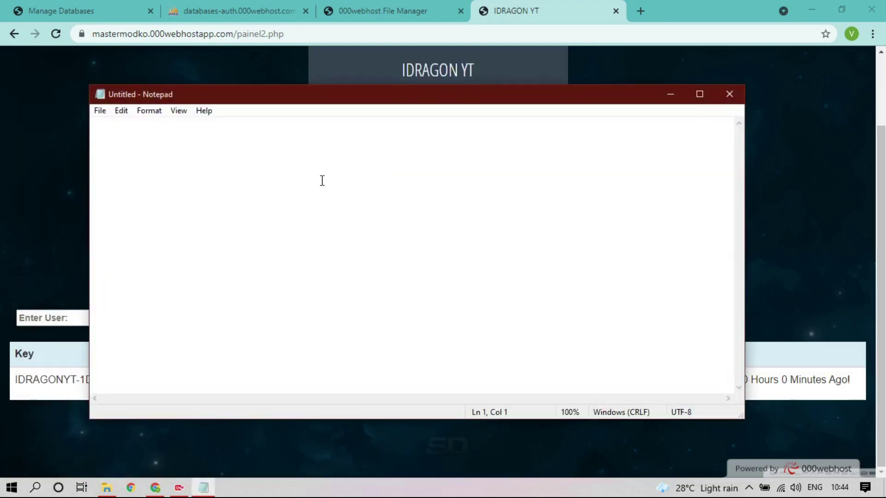
Step: Write "SERVER CREATED" in the blank Notepad document
text(awe)
key(BackSpace)
key(BackSpace)
key(BackSpace)
text(SERVER)
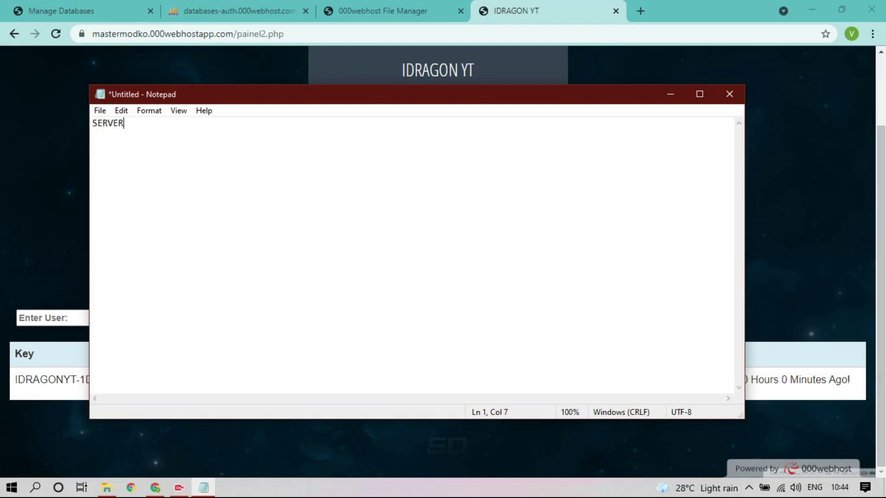
text( CREATED)
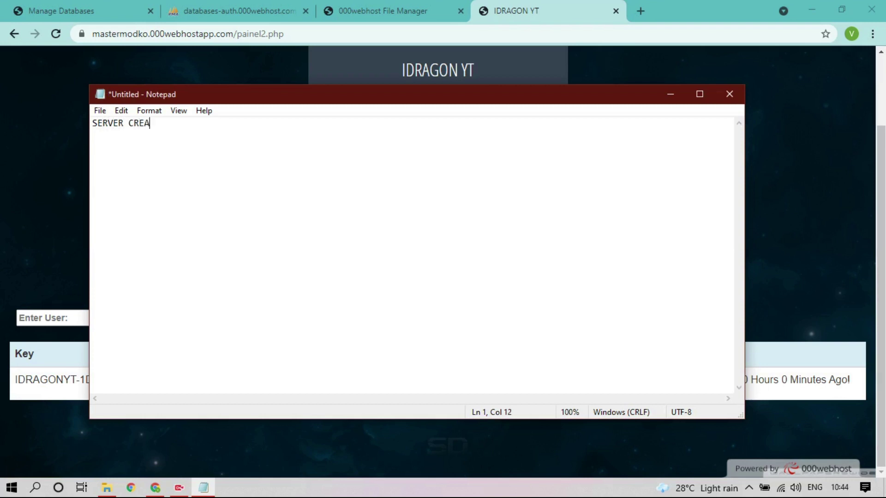